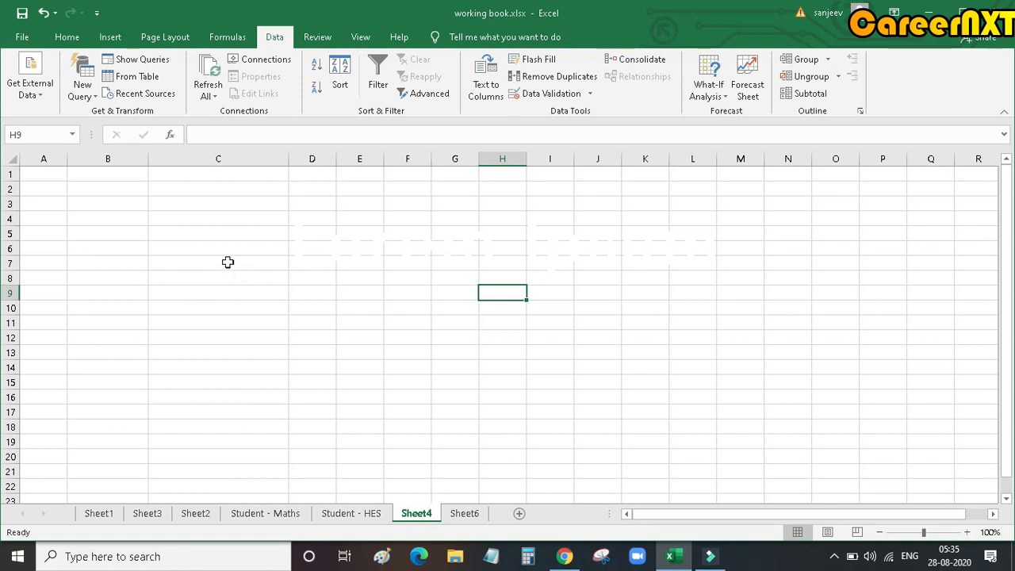
Step: Enter the column headers Site#, City and Address in cells A1 to C1 of Sheet4
{"action": "left_click", "coordinate": [43, 194]}
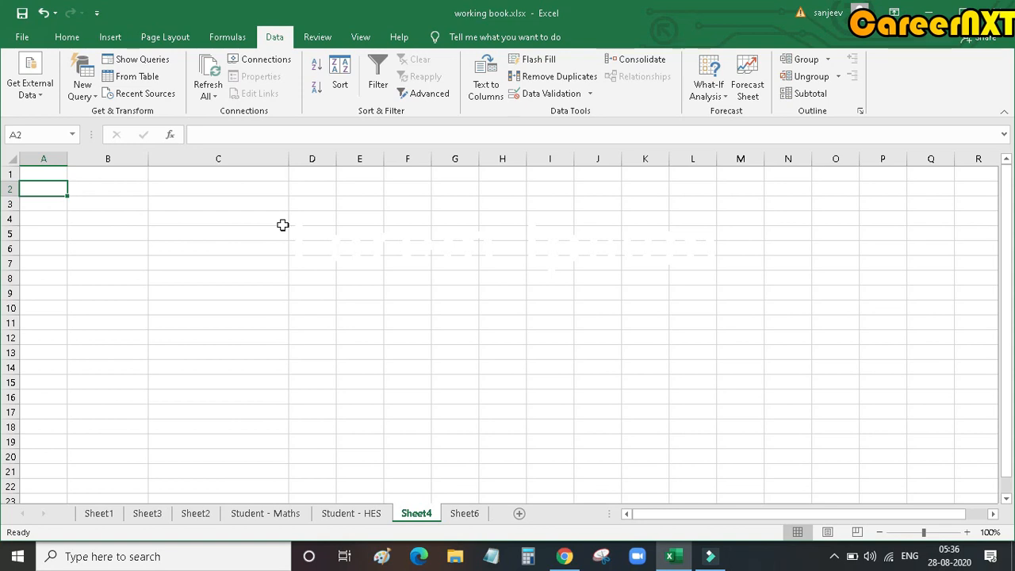
{"action": "left_click", "coordinate": [44, 183]}
{"action": "left_click", "coordinate": [53, 169]}
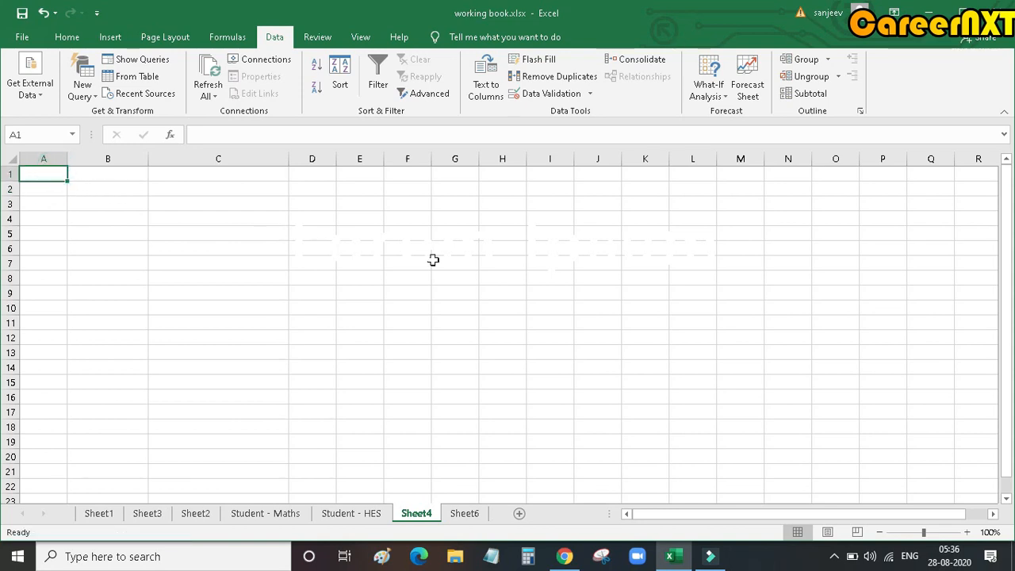
{"action": "type", "text": "Site#"}
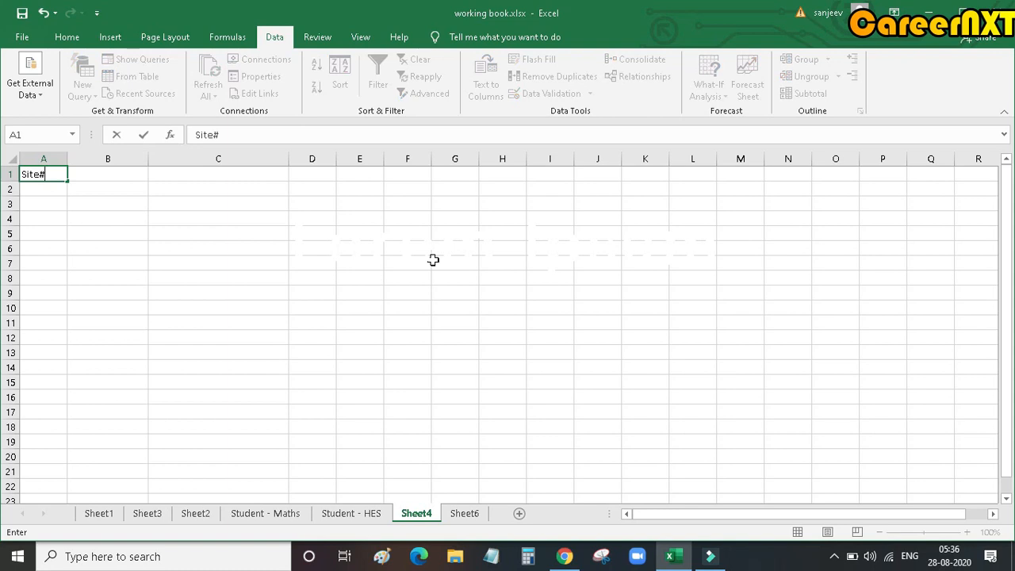
{"action": "key", "text": "Tab"}
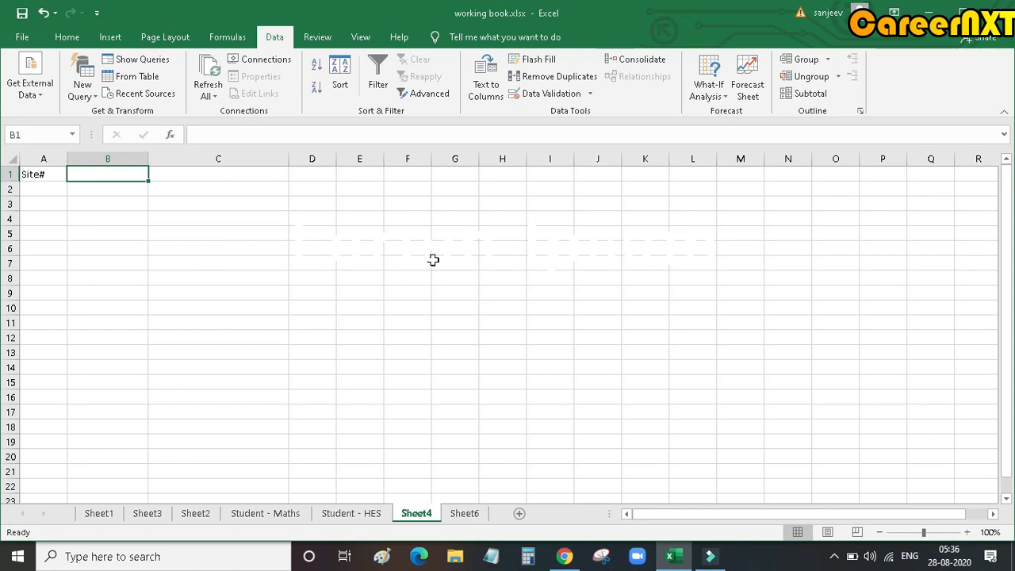
{"action": "type", "text": "City"}
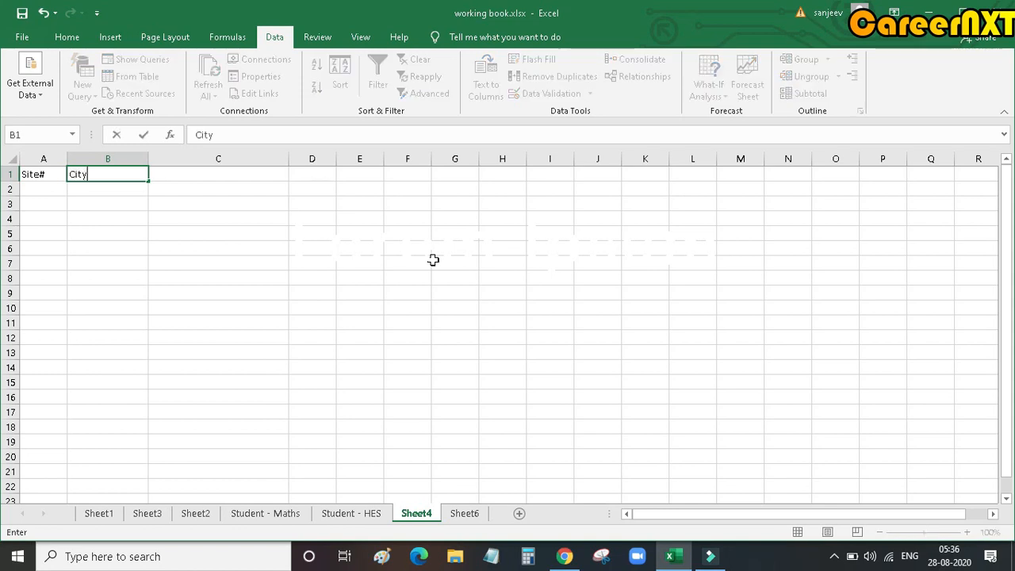
{"action": "key", "text": "Tab"}
{"action": "type", "text": "Addres"}
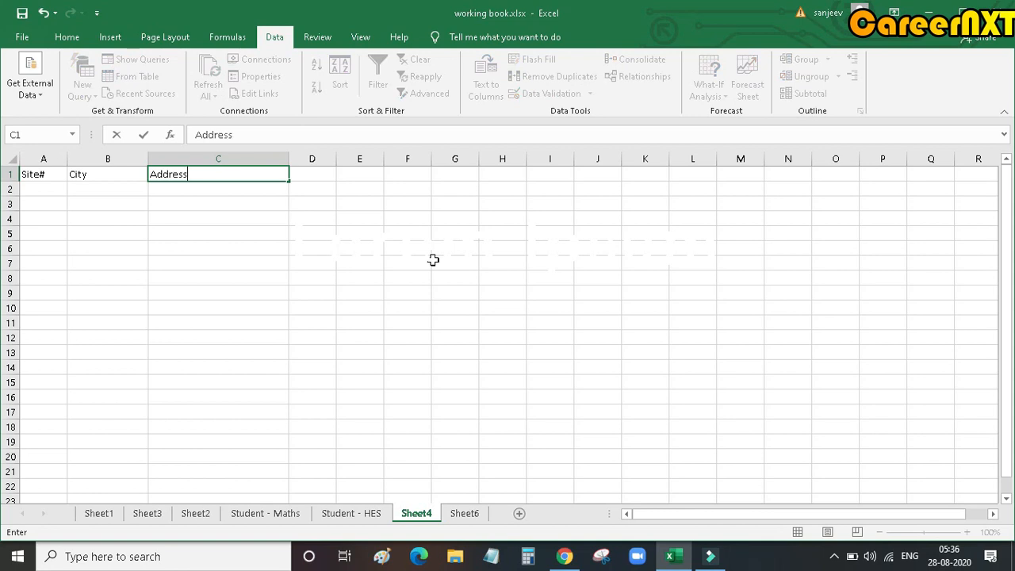
{"action": "left_click", "coordinate": [421, 264]}
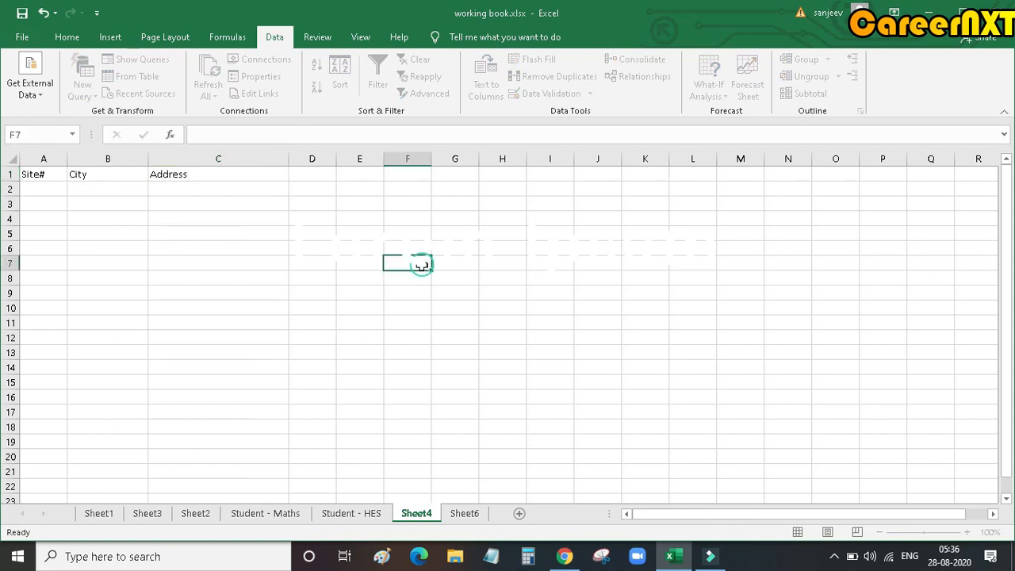
Step: Widen column A on Sheet6 to fit the city names and select the list in A1:A7
{"action": "left_click", "coordinate": [465, 514]}
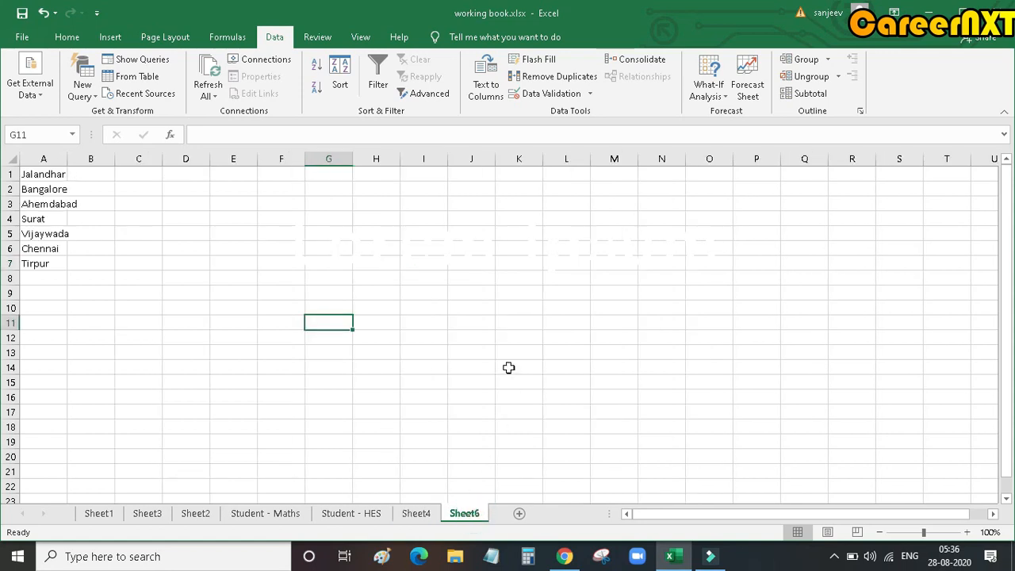
{"action": "left_click_drag", "start_coordinate": [36, 173], "coordinate": [37, 267]}
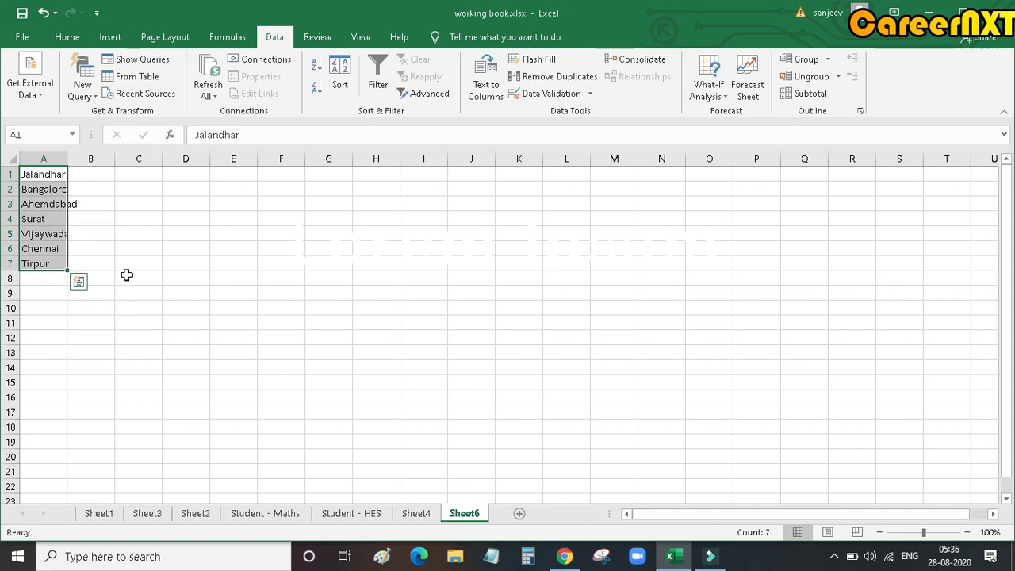
{"action": "left_click_drag", "start_coordinate": [69, 159], "coordinate": [110, 169]}
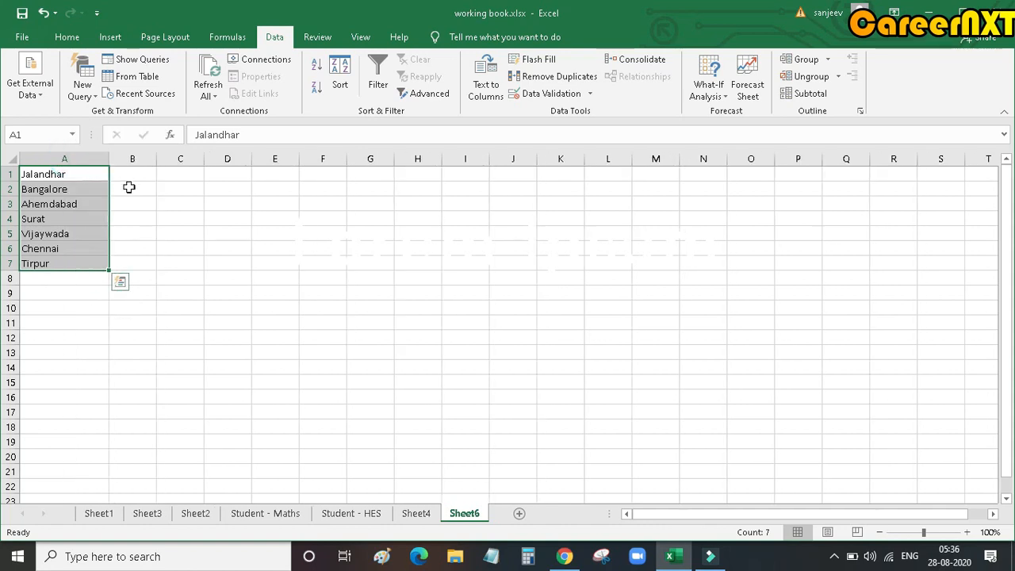
{"action": "left_click", "coordinate": [370, 386]}
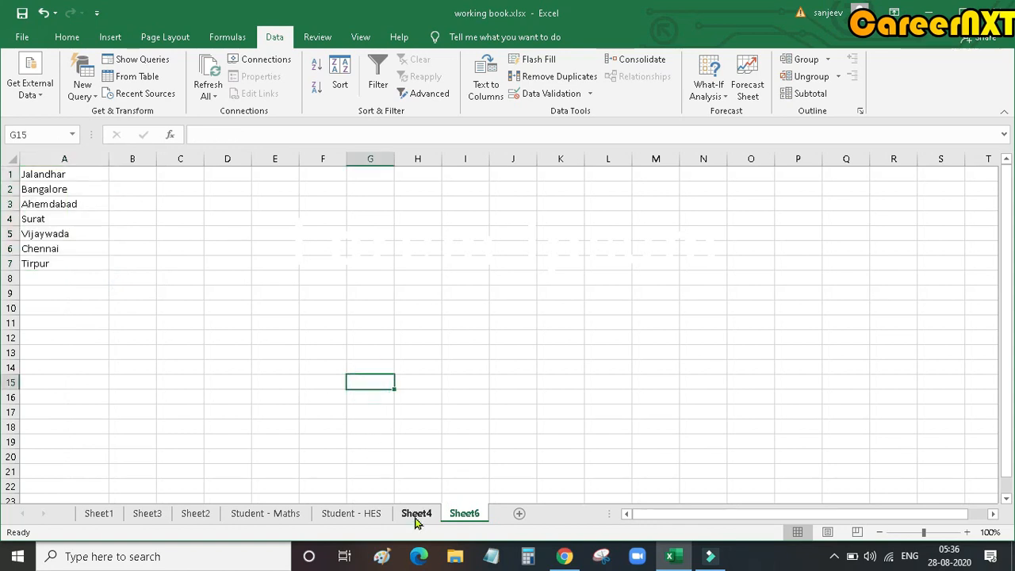
{"action": "left_click_drag", "start_coordinate": [89, 176], "coordinate": [86, 262]}
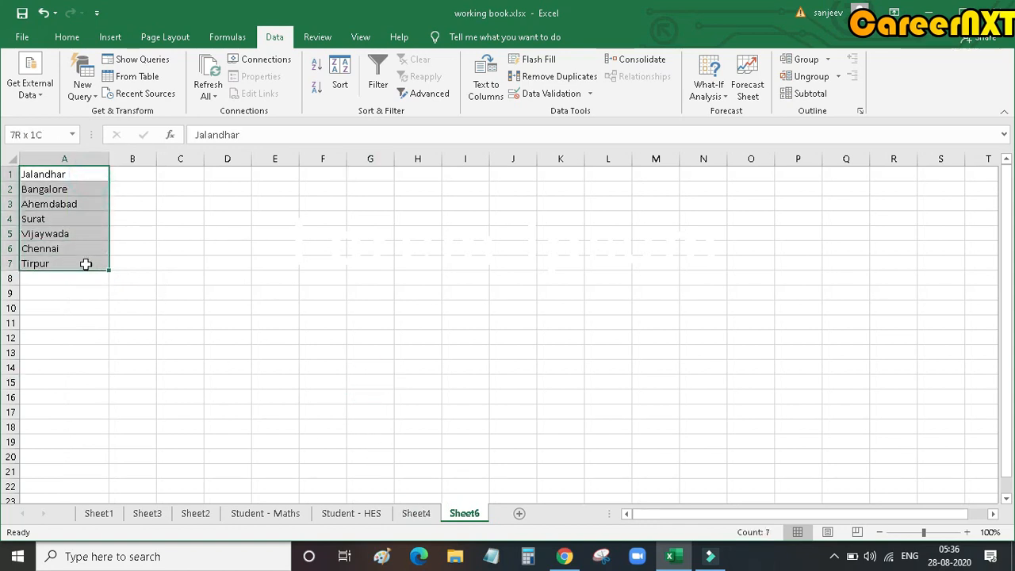
Step: Enter site number 1 and the city Jalandhar in row 2 of Sheet4
{"action": "left_click", "coordinate": [408, 513]}
{"action": "left_click", "coordinate": [40, 179]}
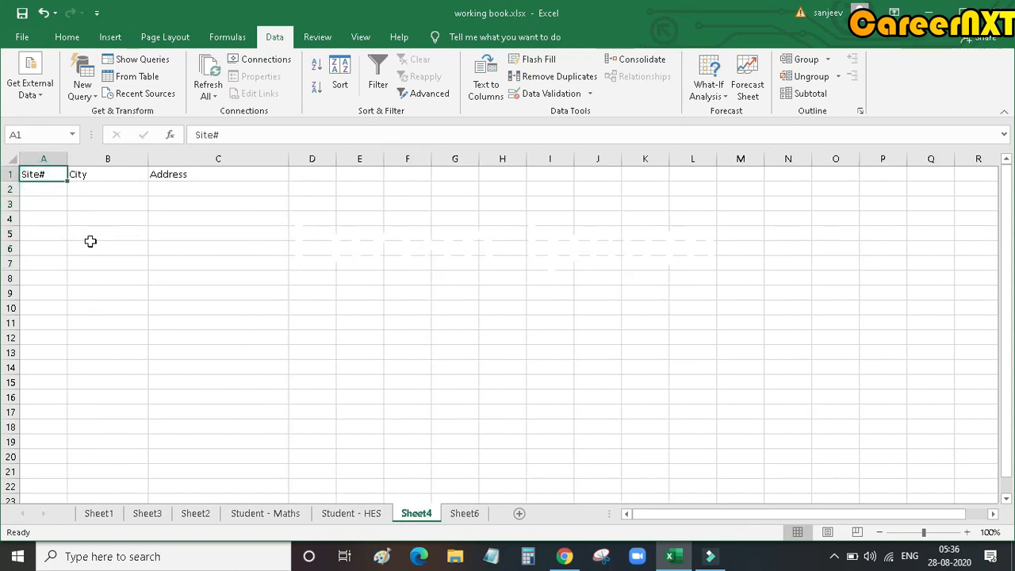
{"action": "left_click", "coordinate": [46, 190]}
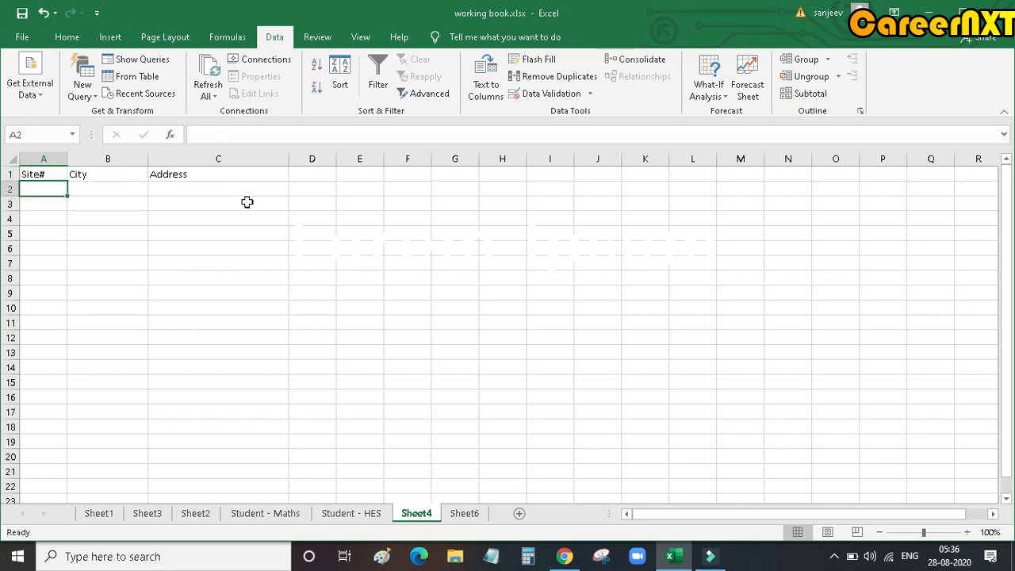
{"action": "type", "text": "1"}
{"action": "key", "text": "Tab"}
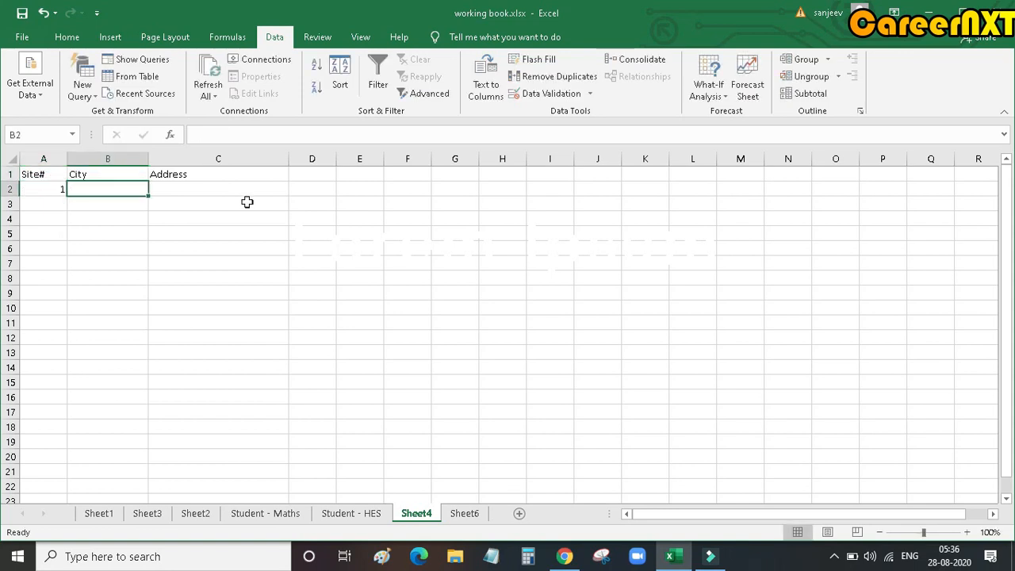
{"action": "type", "text": "Jalandhar"}
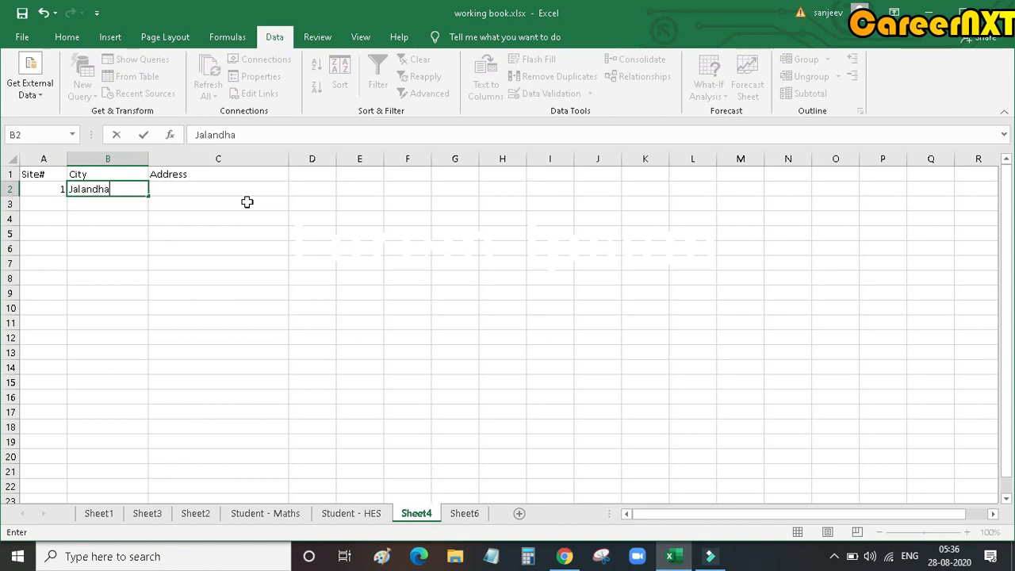
{"action": "key", "text": "Tab"}
Step: Fill in the site's street address in the Address column of row 2
{"action": "type", "text": "123"}
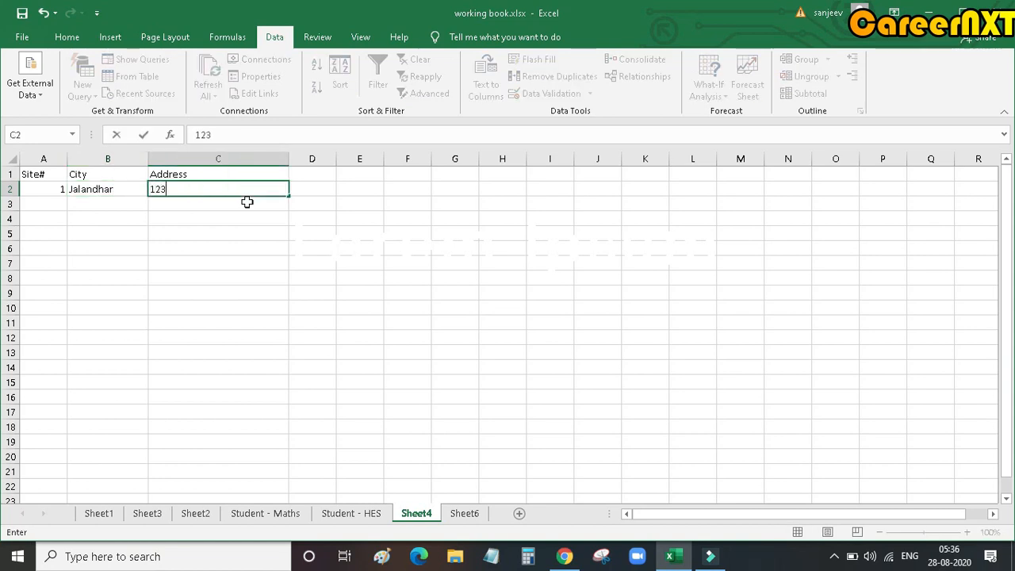
{"action": "type", "text": ", Ram Avenue, jalandhga"}
{"action": "key", "text": "BackSpace"}
{"action": "key", "text": "BackSpace"}
{"action": "key", "text": "BackSpace"}
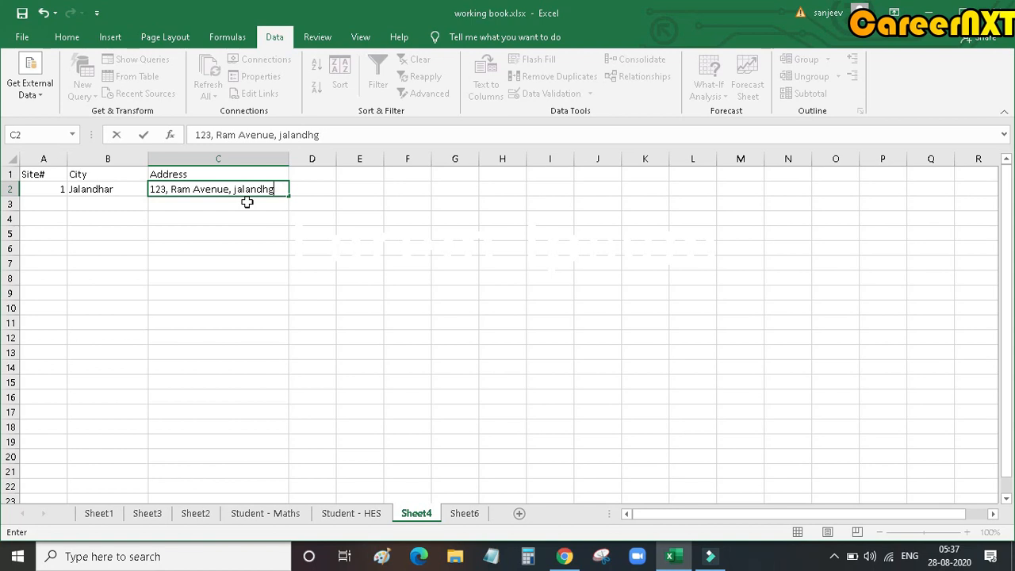
{"action": "type", "text": "r"}
{"action": "key", "text": "Return"}
Step: Fill the header cells A1:C1 with yellow
{"action": "left_click_drag", "start_coordinate": [36, 176], "coordinate": [238, 174]}
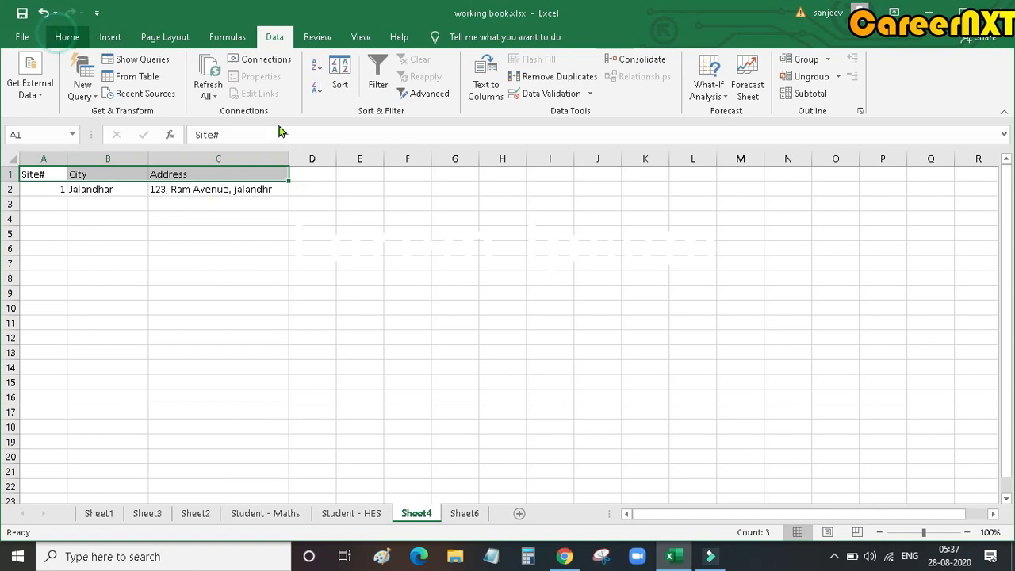
{"action": "left_click", "coordinate": [63, 38]}
{"action": "left_click", "coordinate": [234, 88]}
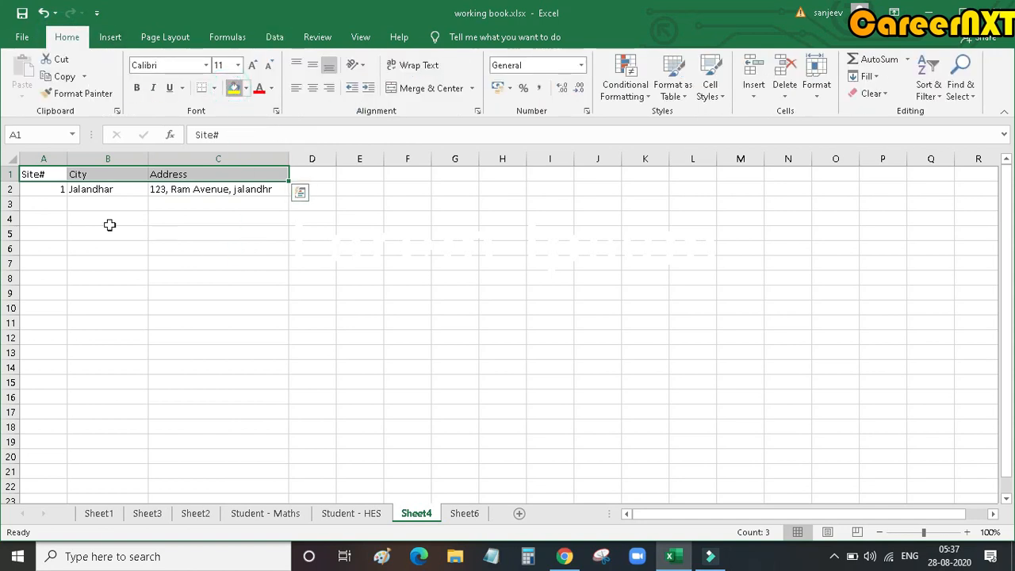
Step: Enter site number 2 and the misspelled city "Chenniiii" in row 3
{"action": "left_click", "coordinate": [54, 203]}
{"action": "type", "text": "2"}
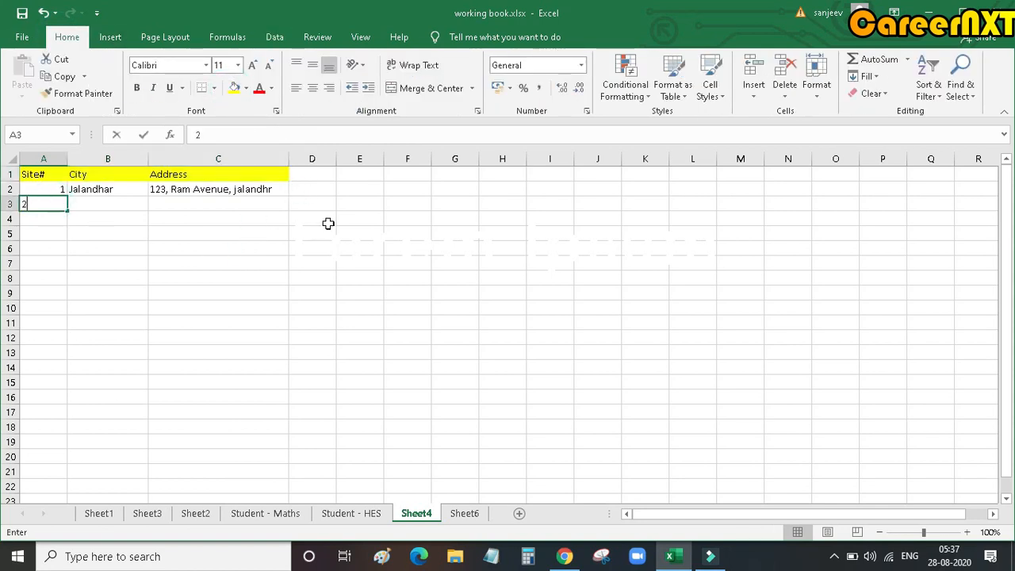
{"action": "left_click", "coordinate": [87, 205]}
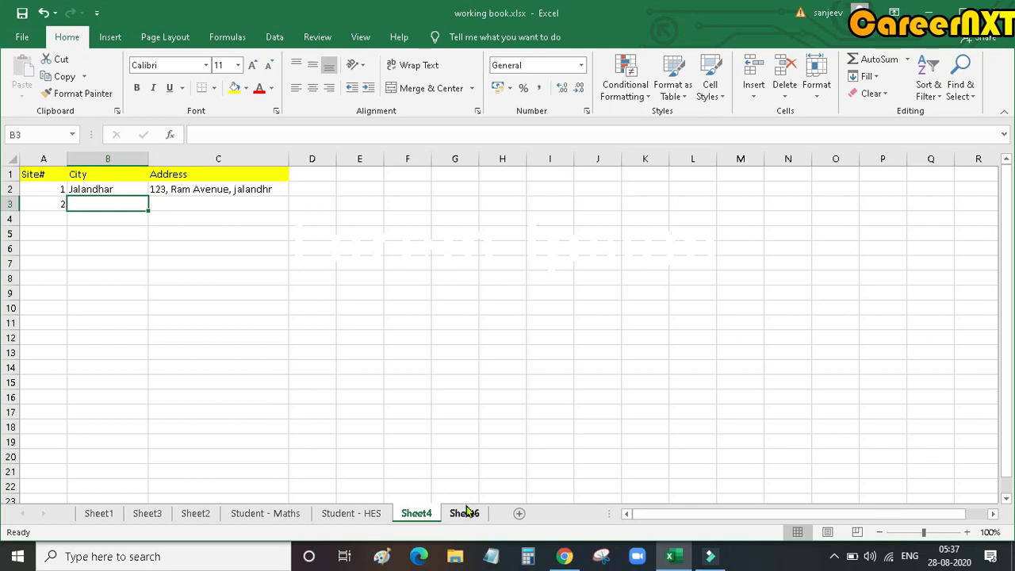
{"action": "type", "text": "Che"}
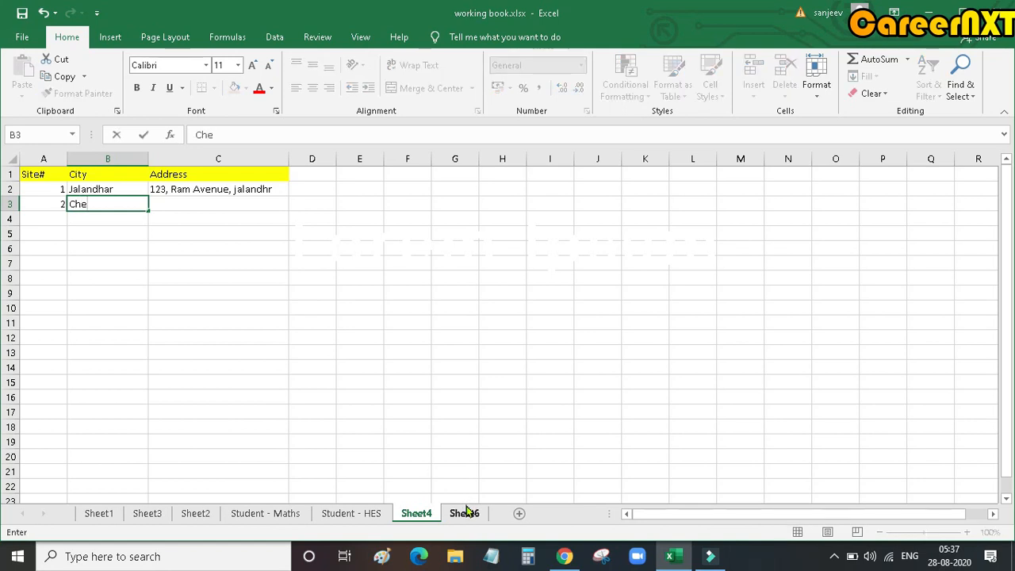
{"action": "type", "text": "nniiii"}
{"action": "key", "text": "Tab"}
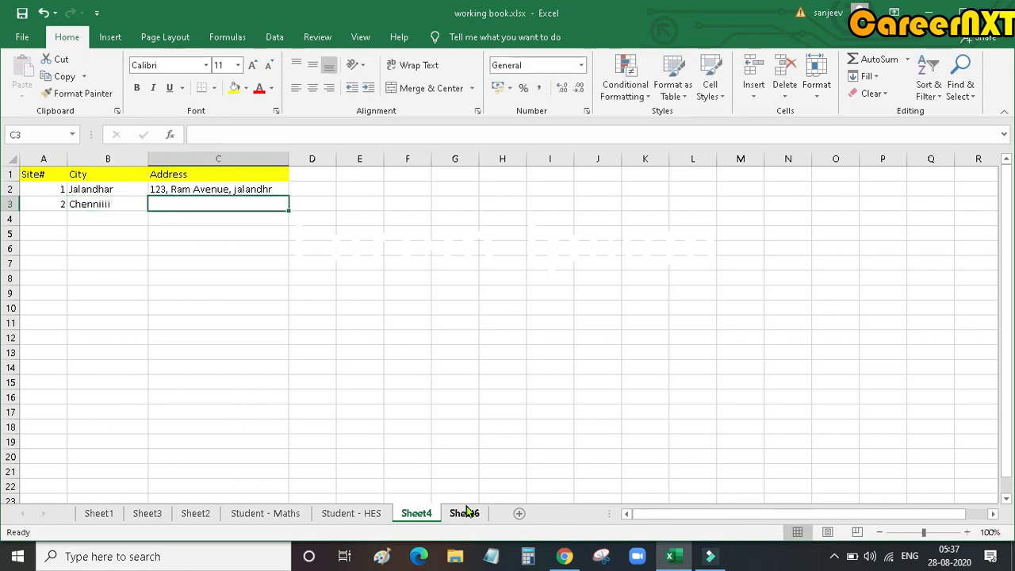
Step: Fill in the second site's street address in the Address column of row 3
{"action": "type", "text": "No10, Veum ROad"}
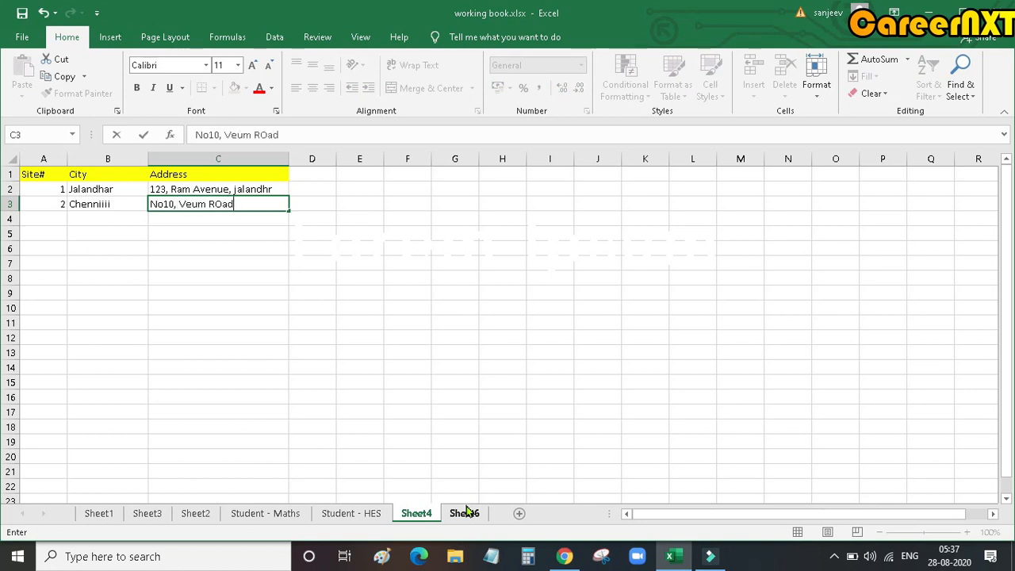
{"action": "type", "text": "=="}
{"action": "key", "text": "BackSpace"}
{"action": "key", "text": "BackSpace"}
{"action": "key", "text": "BackSpace"}
{"action": "key", "text": "BackSpace"}
{"action": "key", "text": "BackSpace"}
{"action": "type", "text": "d, Chennai"}
{"action": "key", "text": "Return"}
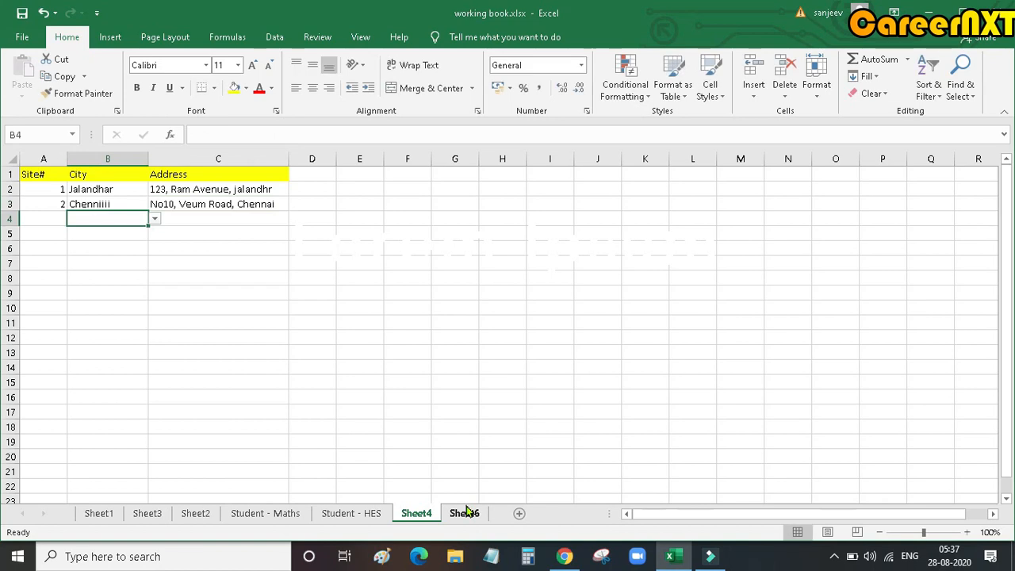
Step: Check the city in B3 against Sheet6's list, and add site number 3 in row 4 with Chennai chosen from the City drop-down
{"action": "key", "text": "Left"}
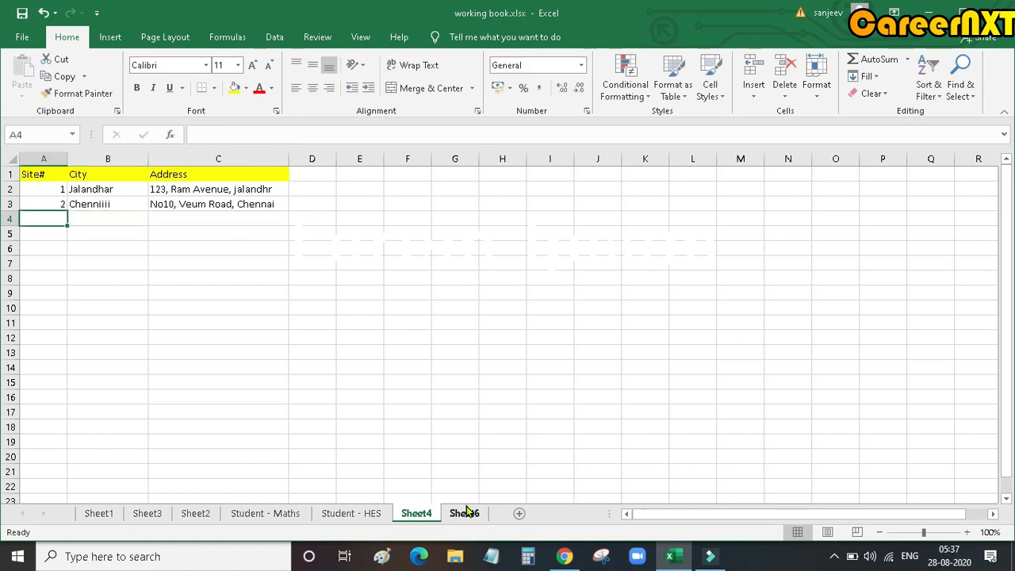
{"action": "left_click", "coordinate": [127, 201]}
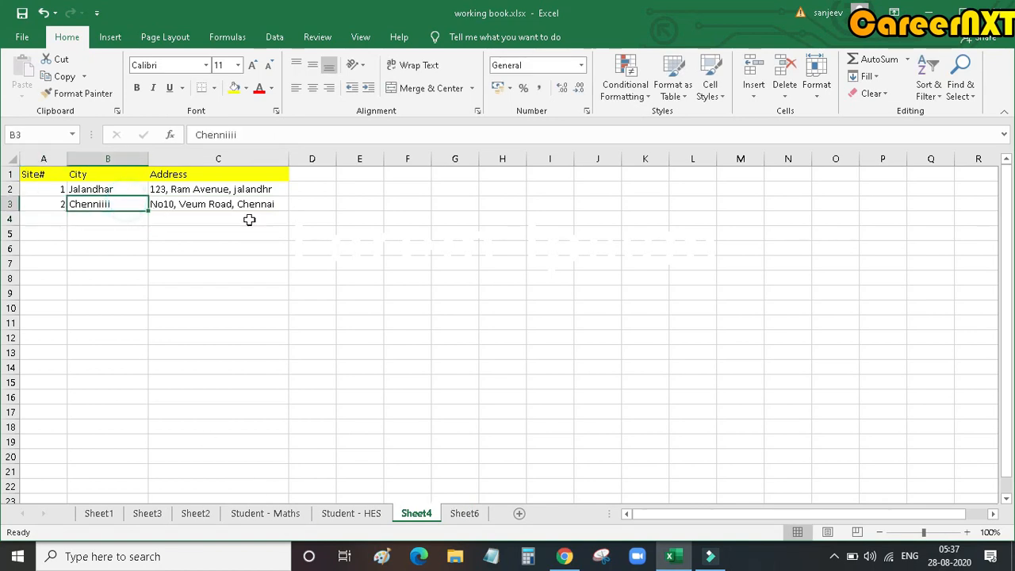
{"action": "left_click", "coordinate": [467, 514]}
{"action": "left_click", "coordinate": [65, 251]}
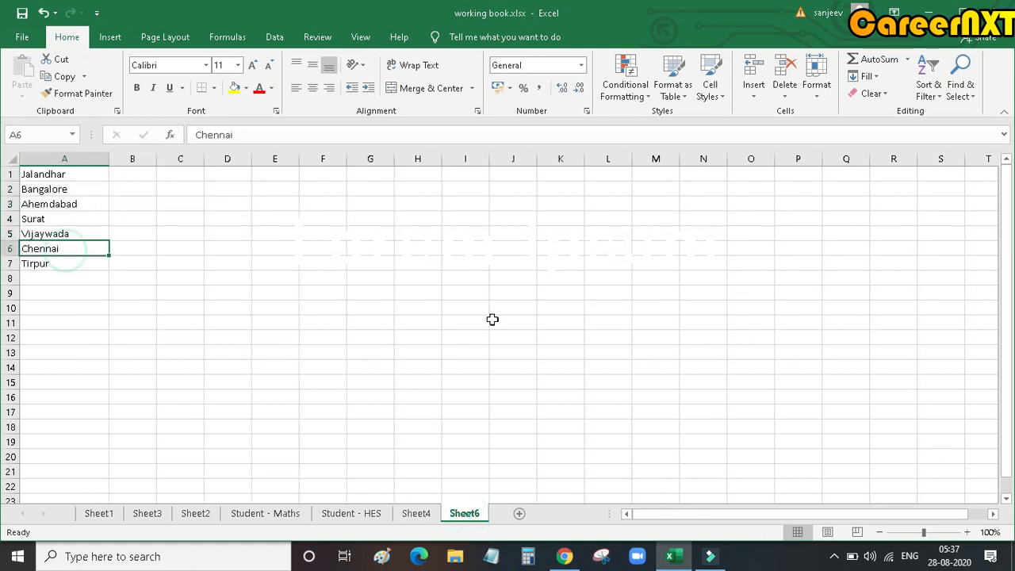
{"action": "left_click", "coordinate": [418, 514]}
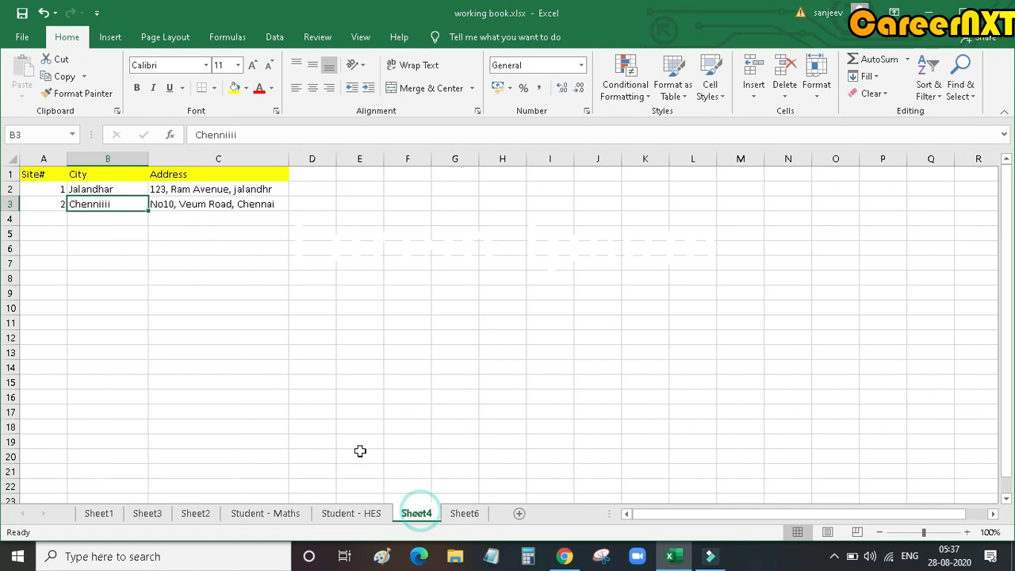
{"action": "left_click", "coordinate": [49, 219]}
{"action": "type", "text": "32"}
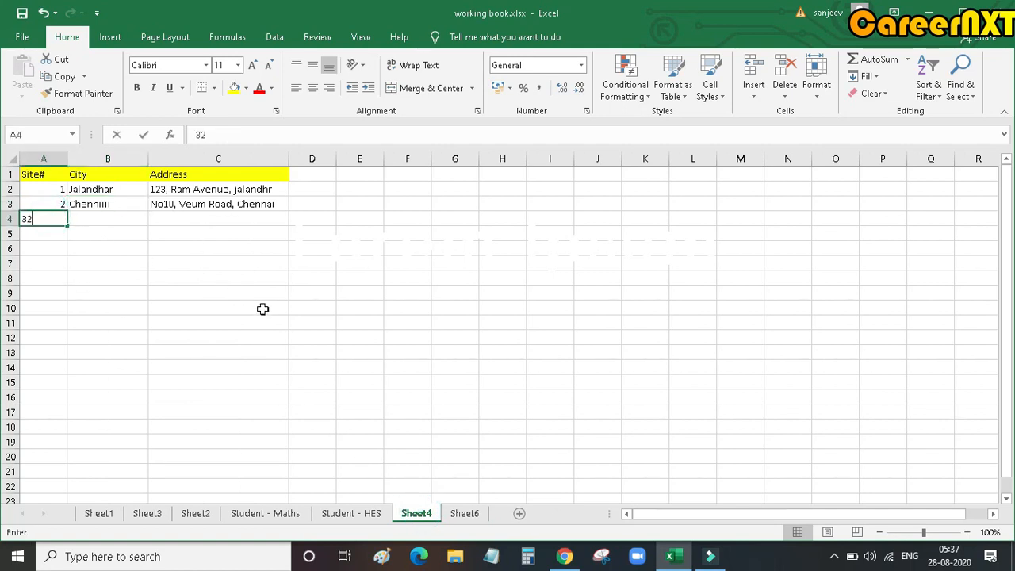
{"action": "key", "text": "BackSpace"}
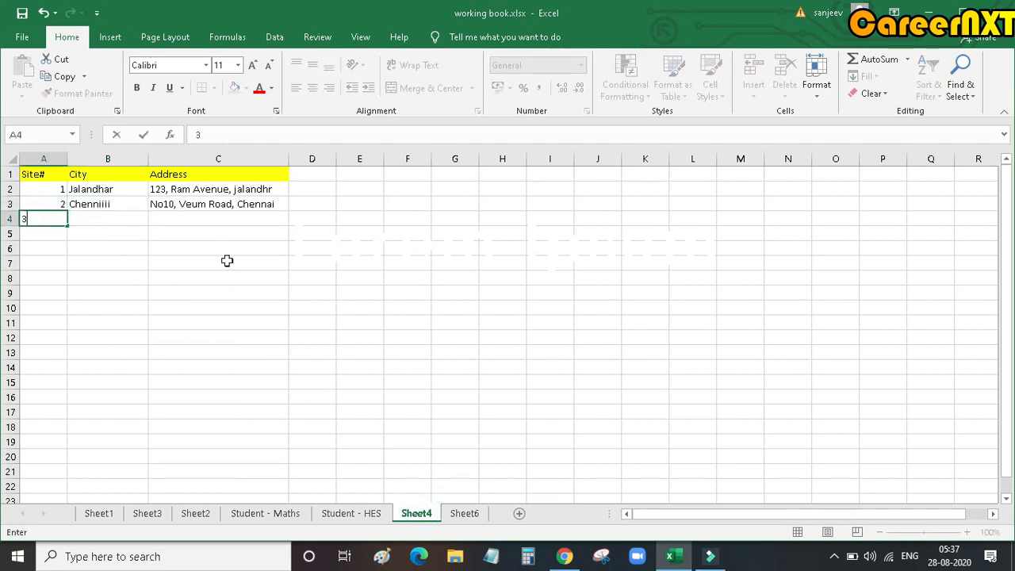
{"action": "key", "text": "Tab"}
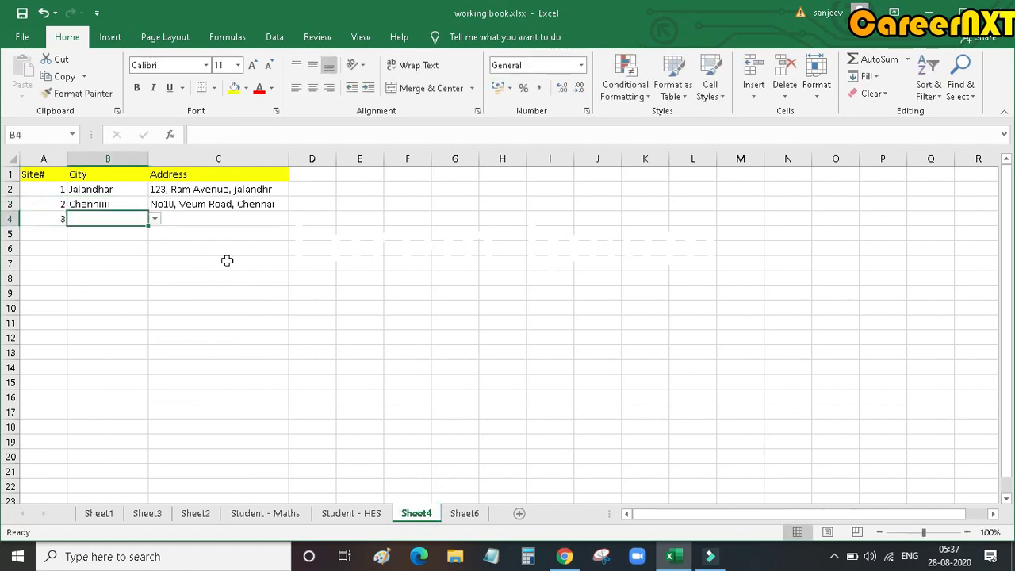
{"action": "left_click", "coordinate": [156, 222]}
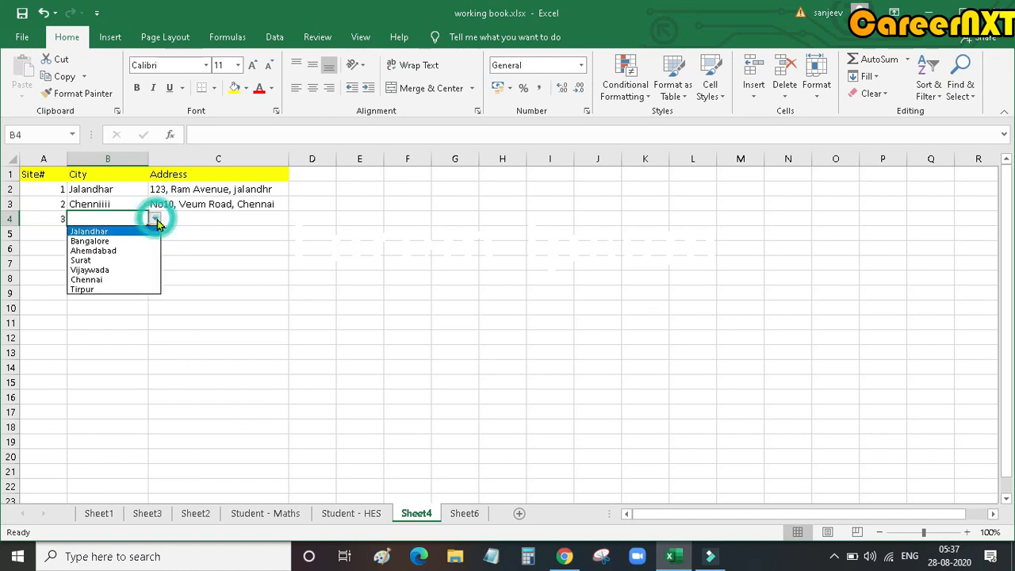
{"action": "left_click", "coordinate": [109, 282]}
{"action": "left_click", "coordinate": [211, 216]}
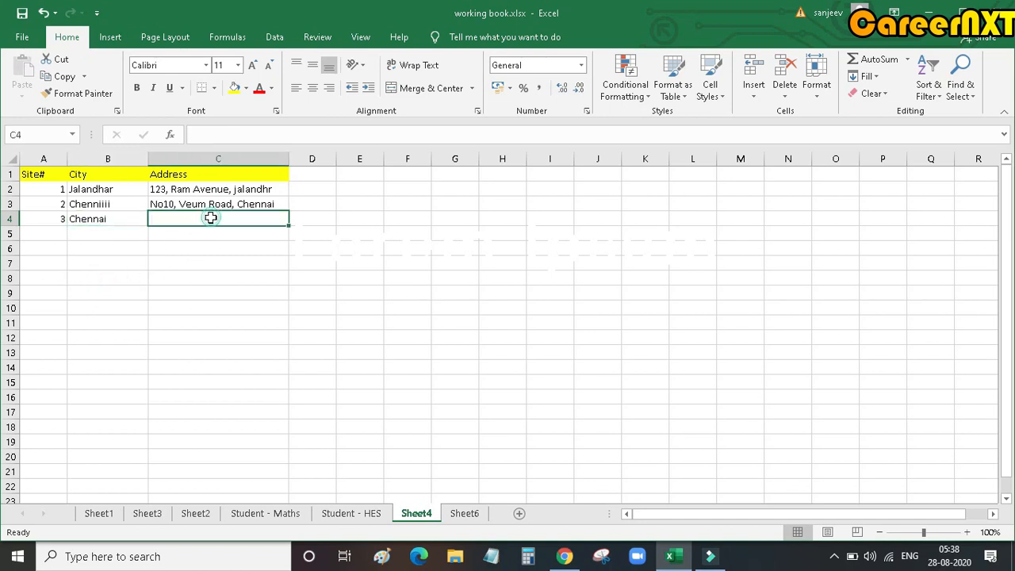
Step: Copy the address from C3 into C4 for the third site
{"action": "left_click", "coordinate": [261, 203]}
{"action": "key", "text": "ctrl+c"}
{"action": "left_click", "coordinate": [250, 219]}
{"action": "key", "text": "ctrl+v"}
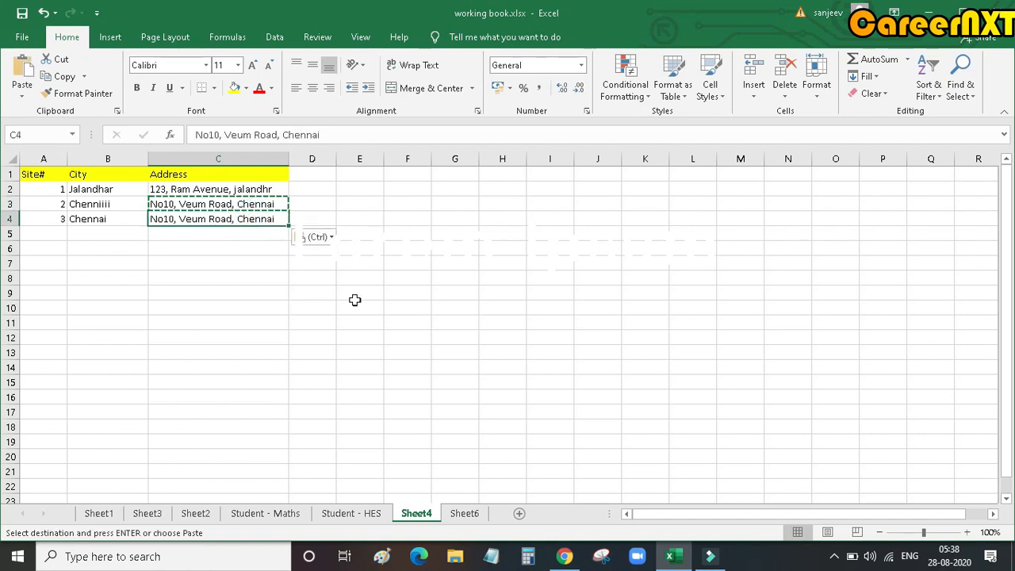
{"action": "left_click", "coordinate": [354, 299]}
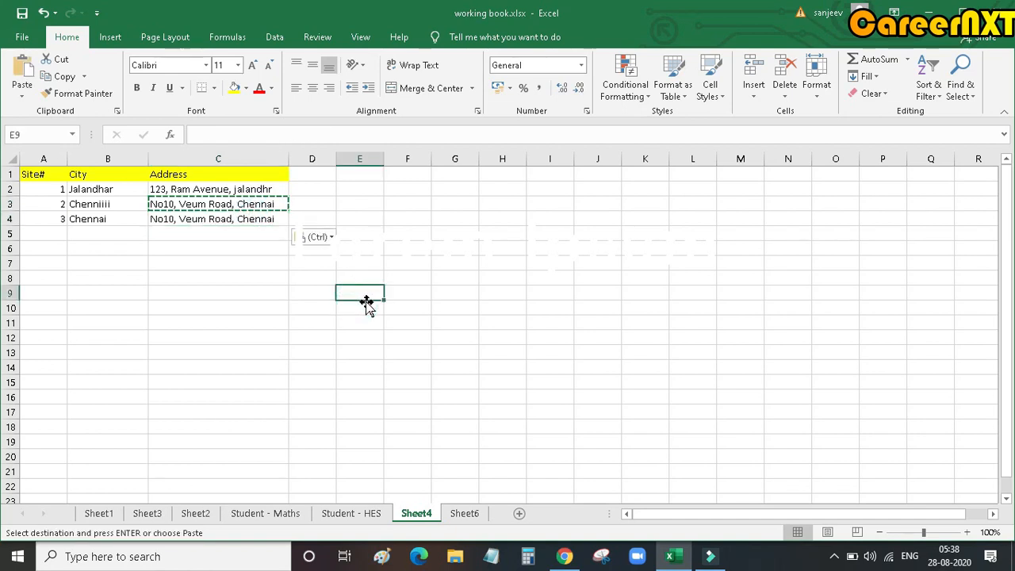
{"action": "left_click", "coordinate": [220, 294]}
Step: Try to replace the city in B4 with the misspelled "chanaiiii", and cancel the entry
{"action": "left_click", "coordinate": [129, 219]}
{"action": "left_click", "coordinate": [153, 222]}
{"action": "left_click", "coordinate": [151, 229]}
{"action": "left_click", "coordinate": [127, 218]}
{"action": "double_click", "coordinate": [128, 218]}
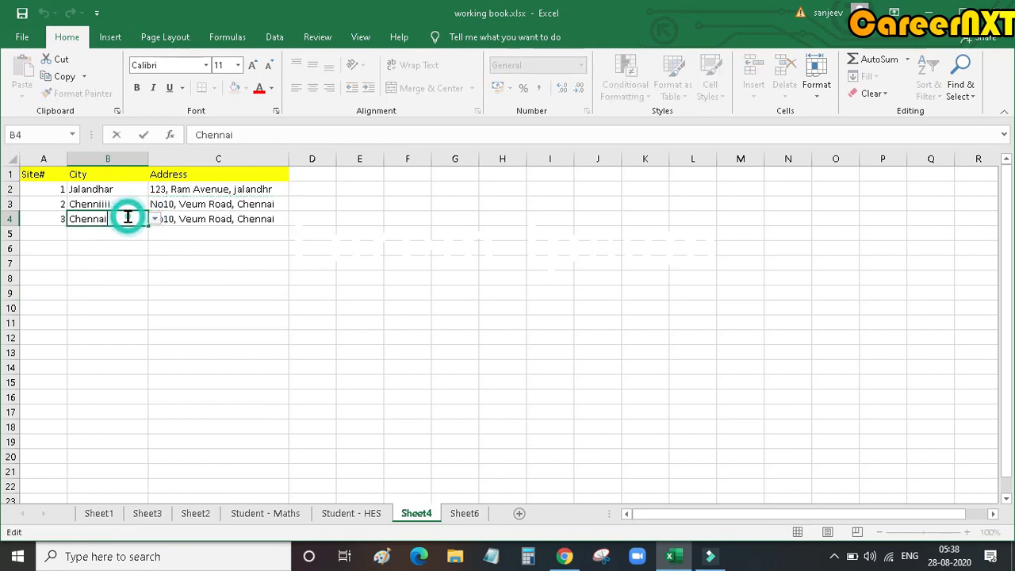
{"action": "left_click_drag", "start_coordinate": [126, 219], "coordinate": [11, 202]}
{"action": "type", "text": "chana"}
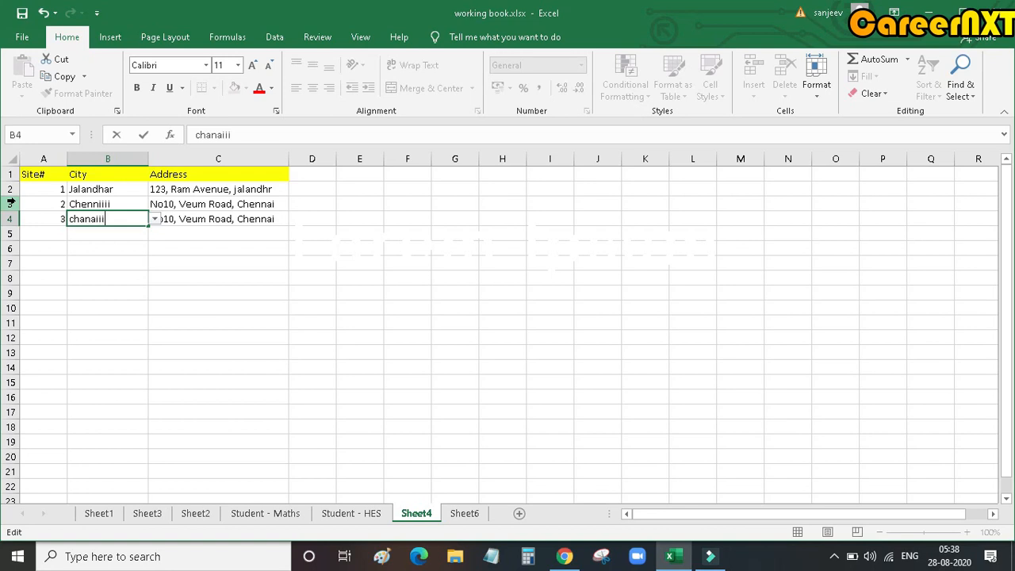
{"action": "key", "text": "Return"}
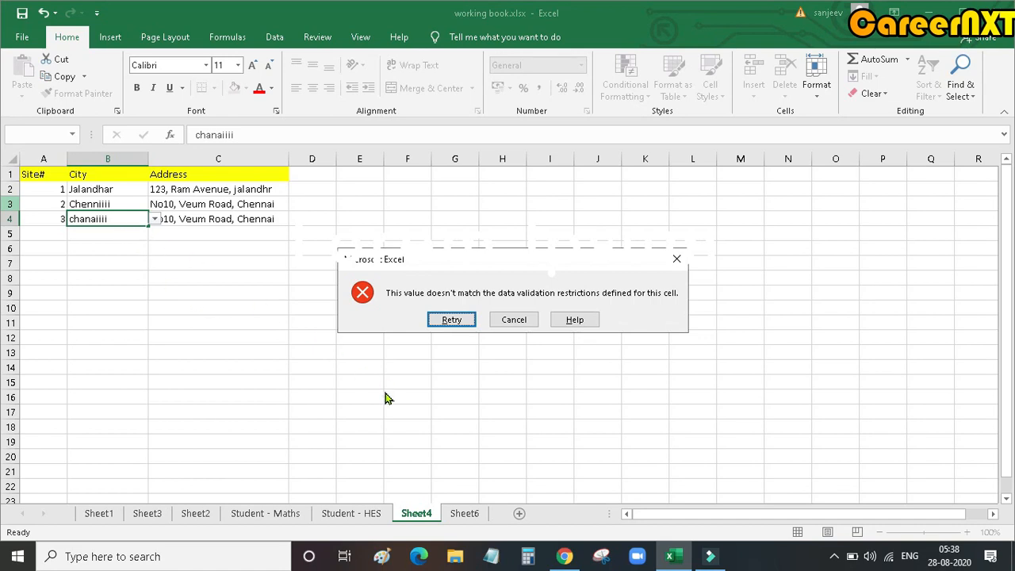
{"action": "left_click", "coordinate": [514, 319]}
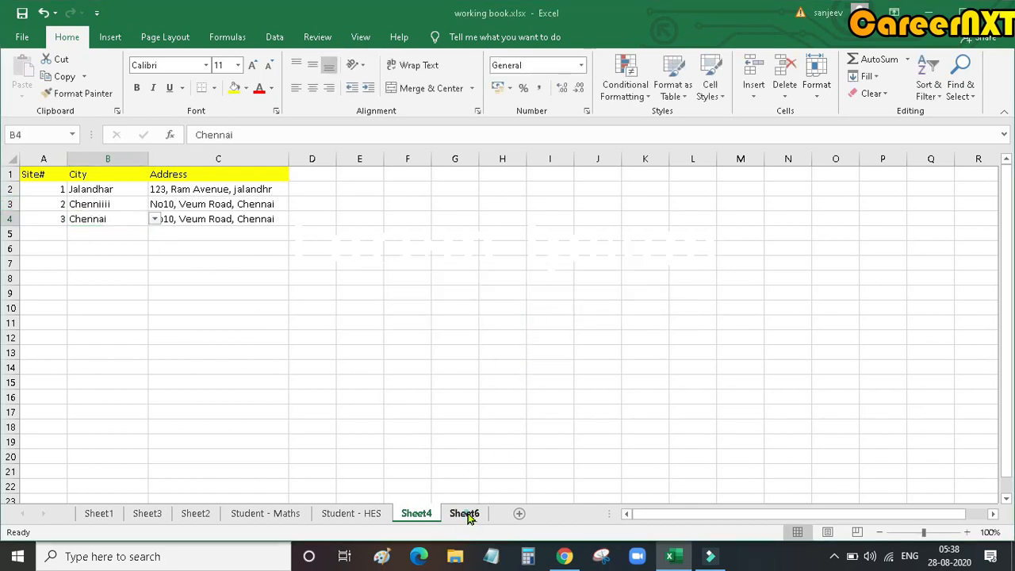
Step: Review the source list of cities on Sheet6 and return to Sheet4
{"action": "left_click", "coordinate": [467, 515]}
{"action": "left_click_drag", "start_coordinate": [69, 234], "coordinate": [67, 264]}
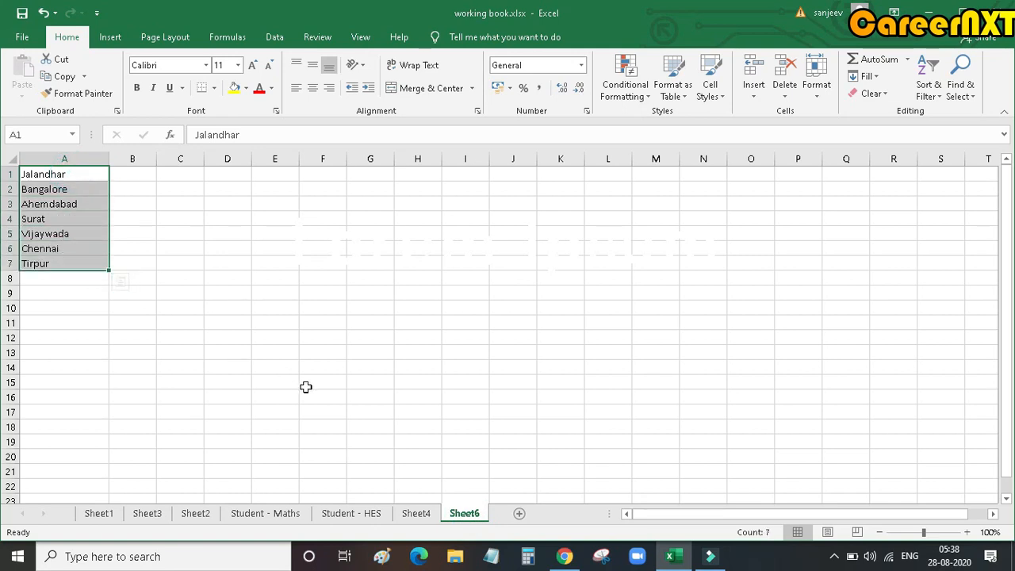
{"action": "left_click", "coordinate": [408, 515]}
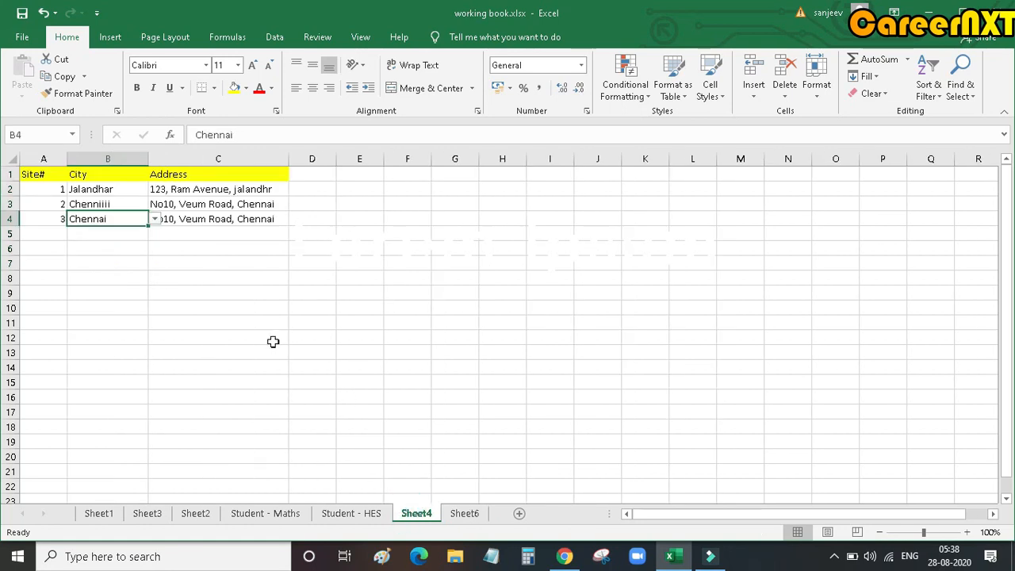
Step: Copy the drop-down city cell B4 into B2 and B3
{"action": "left_click", "coordinate": [119, 309]}
{"action": "left_click", "coordinate": [129, 218]}
{"action": "left_click", "coordinate": [129, 218]}
{"action": "key", "text": "ctrl+c"}
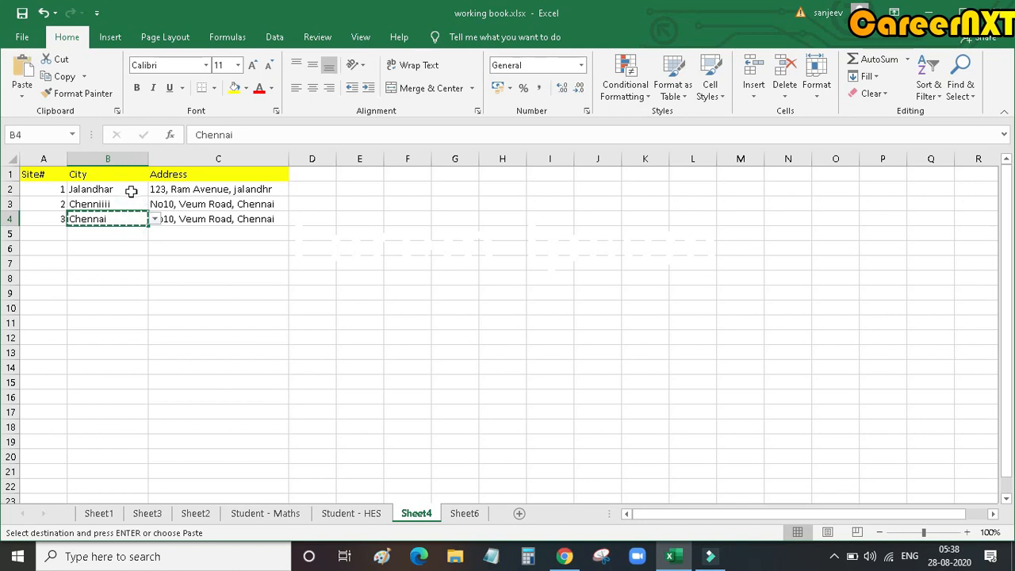
{"action": "left_click", "coordinate": [131, 191]}
{"action": "key", "text": "ctrl+v"}
{"action": "left_click", "coordinate": [73, 201]}
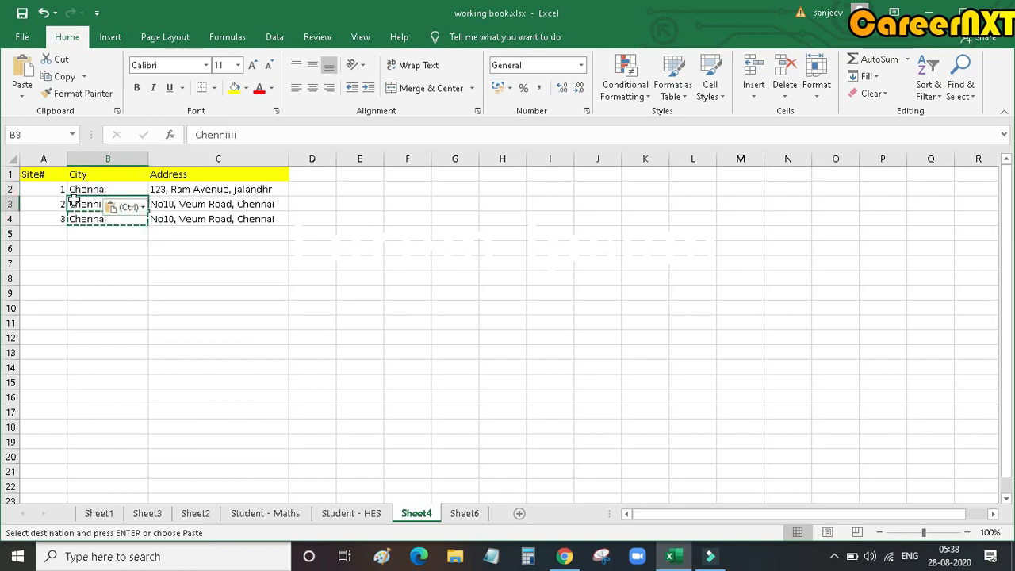
{"action": "key", "text": "ctrl+v"}
{"action": "left_click", "coordinate": [76, 309]}
{"action": "key", "text": "Escape"}
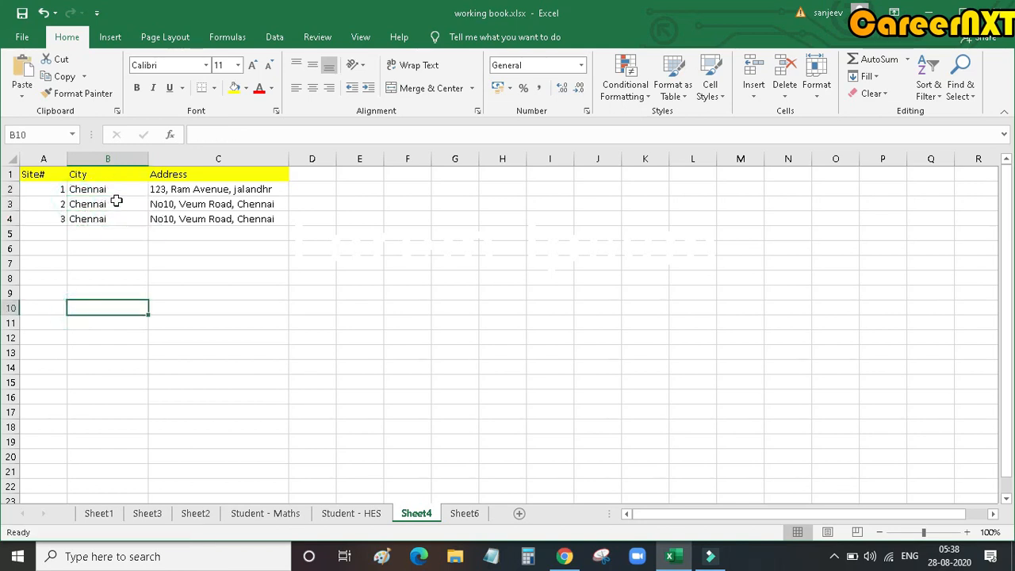
Step: Use the City drop-down lists to choose Jalandhar in B2, Chennai in B3 and Tirpur in B4
{"action": "left_click", "coordinate": [123, 190]}
{"action": "left_click", "coordinate": [155, 189]}
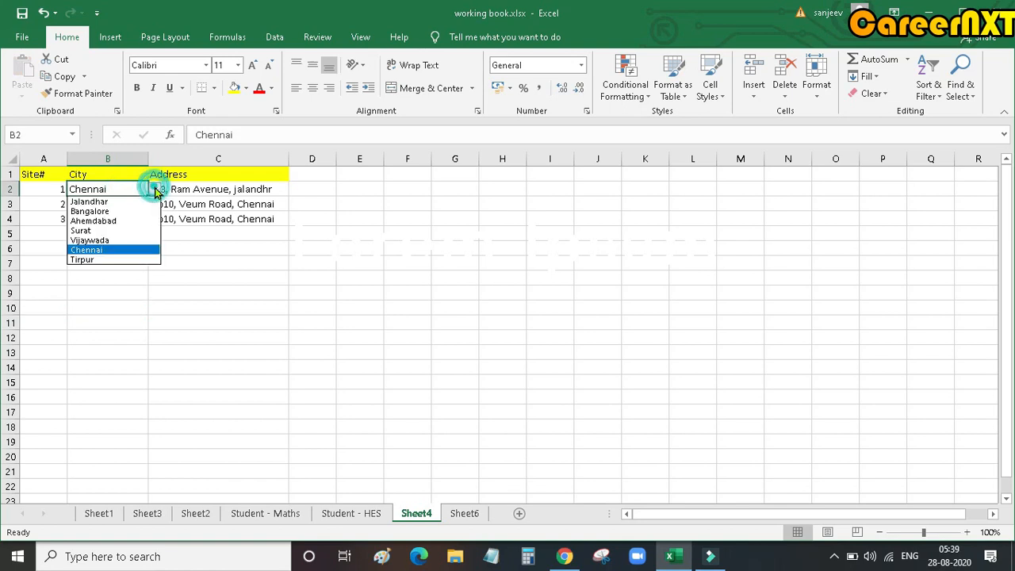
{"action": "left_click", "coordinate": [104, 201]}
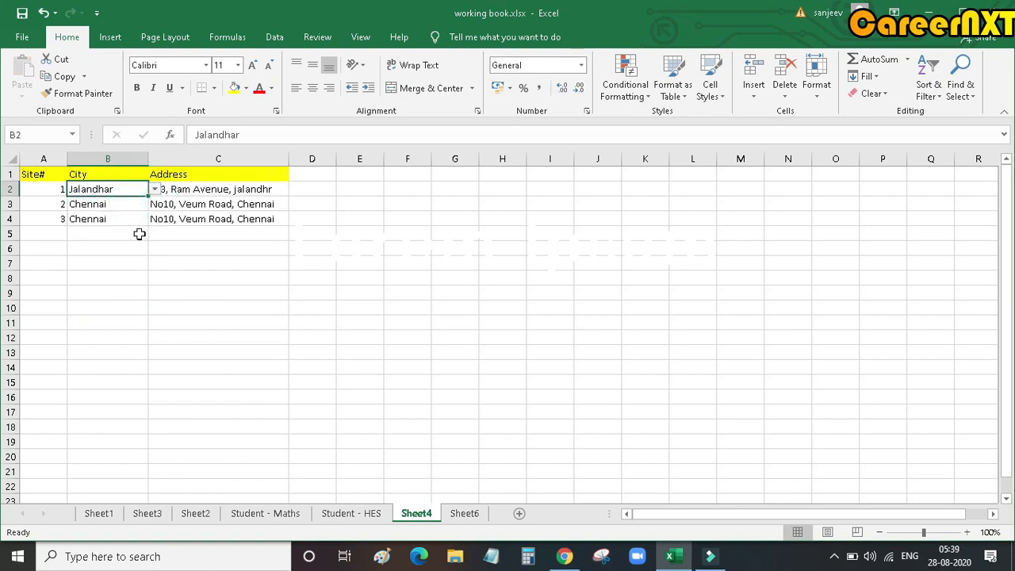
{"action": "left_click", "coordinate": [140, 207]}
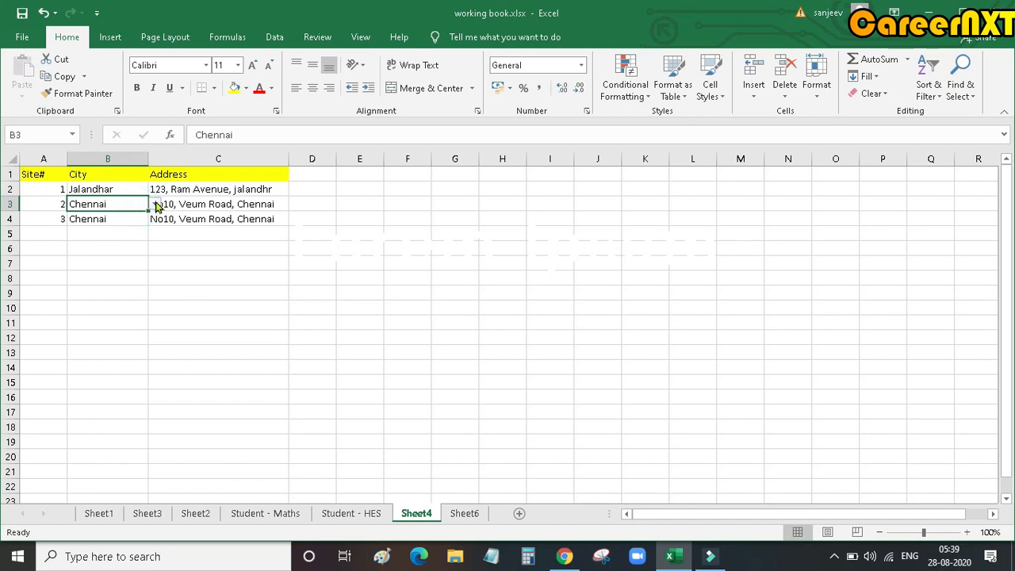
{"action": "left_click", "coordinate": [153, 206]}
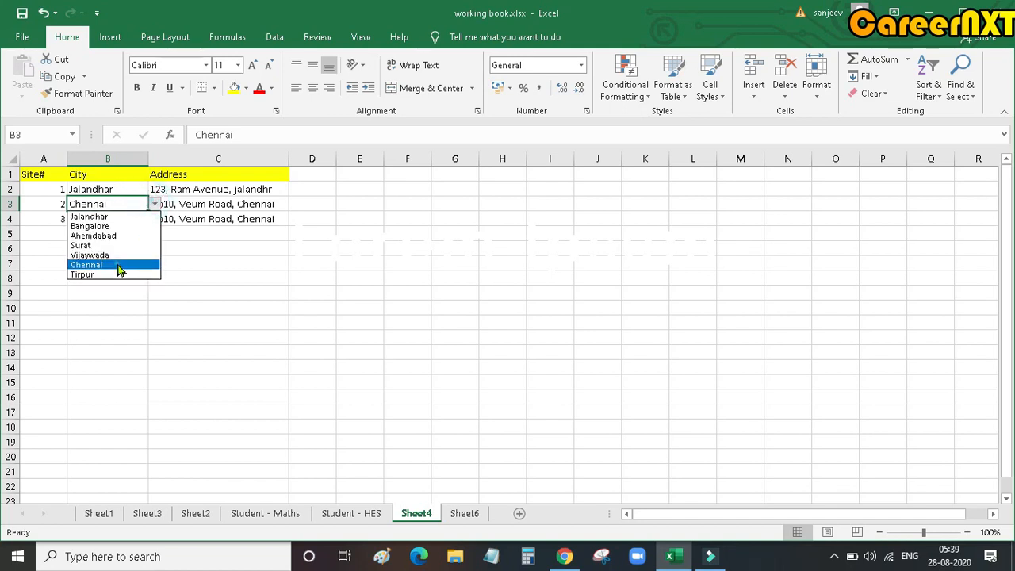
{"action": "left_click", "coordinate": [123, 264]}
{"action": "left_click", "coordinate": [116, 219]}
{"action": "left_click", "coordinate": [155, 219]}
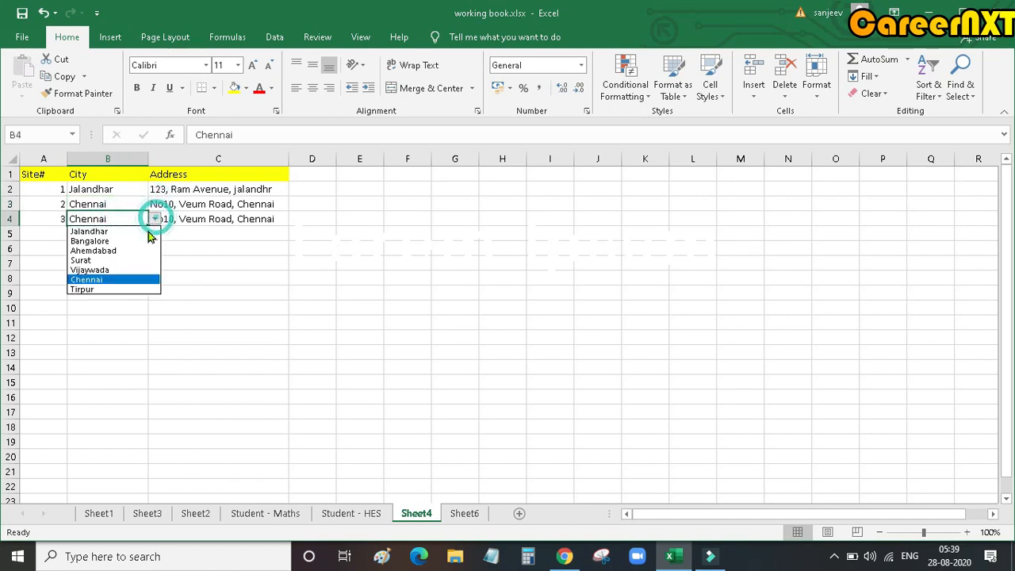
{"action": "left_click", "coordinate": [113, 290]}
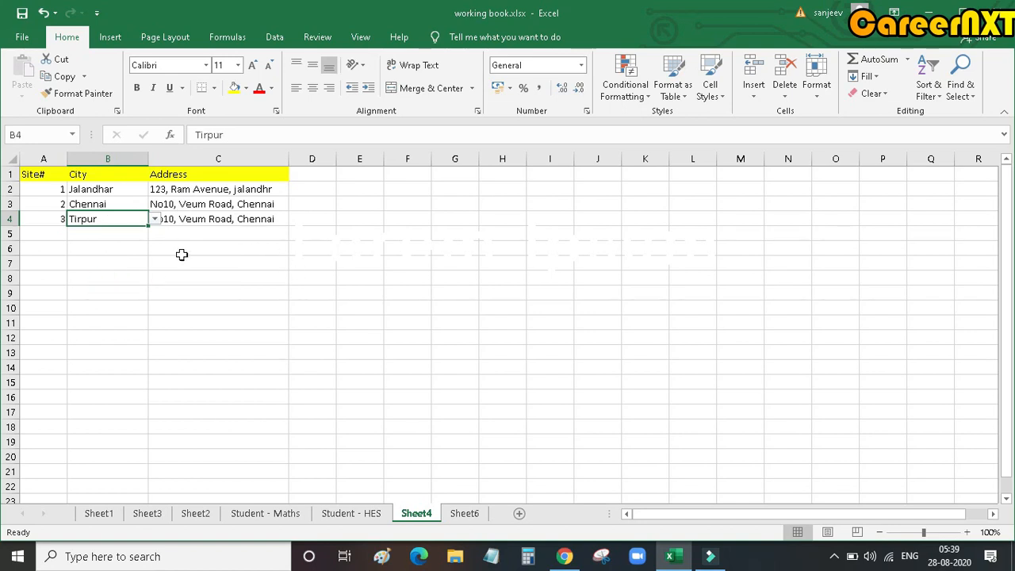
{"action": "left_click", "coordinate": [187, 308]}
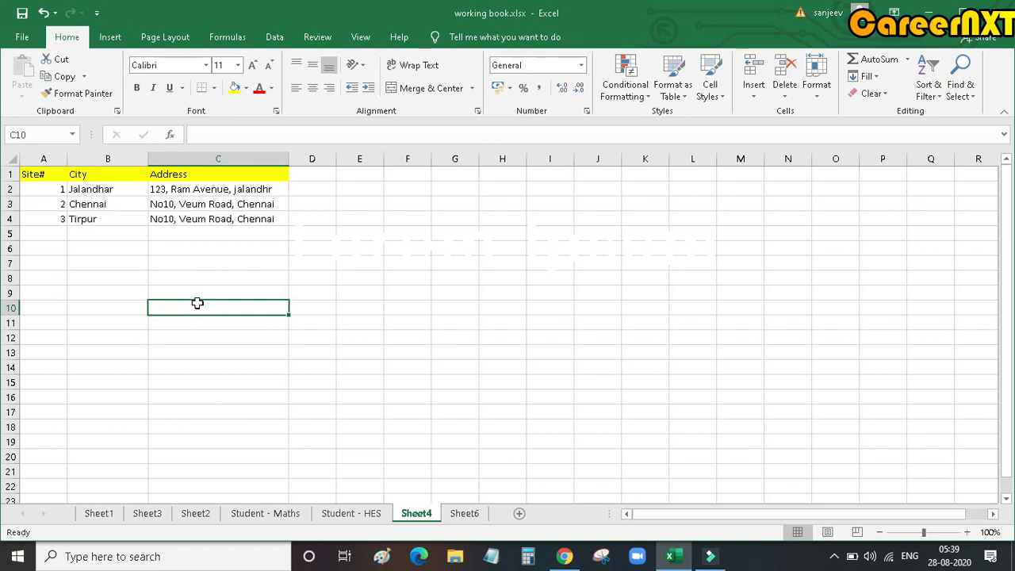
Step: Delete Sheet6 with its city list and add a new blank worksheet after Sheet4
{"action": "left_click", "coordinate": [476, 515]}
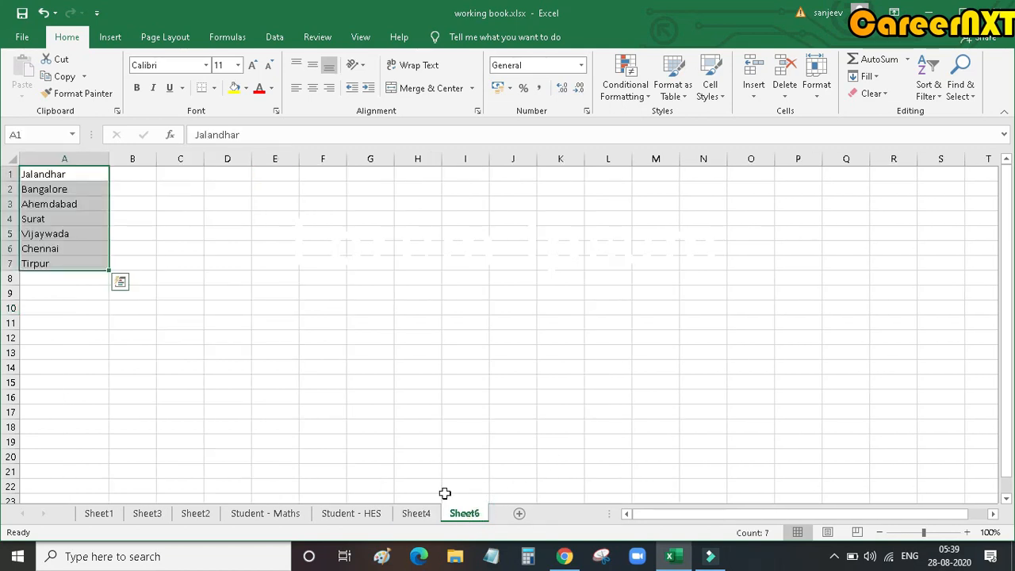
{"action": "left_click_drag", "start_coordinate": [77, 179], "coordinate": [80, 265]}
{"action": "key", "text": "ctrl+c"}
{"action": "right_click", "coordinate": [476, 517]}
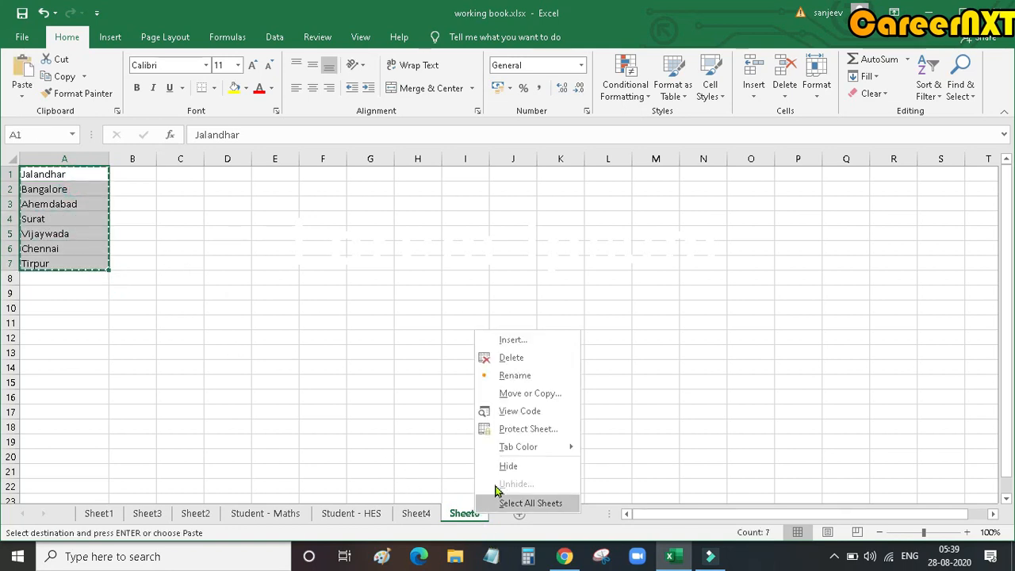
{"action": "left_click", "coordinate": [508, 357]}
{"action": "left_click", "coordinate": [483, 319]}
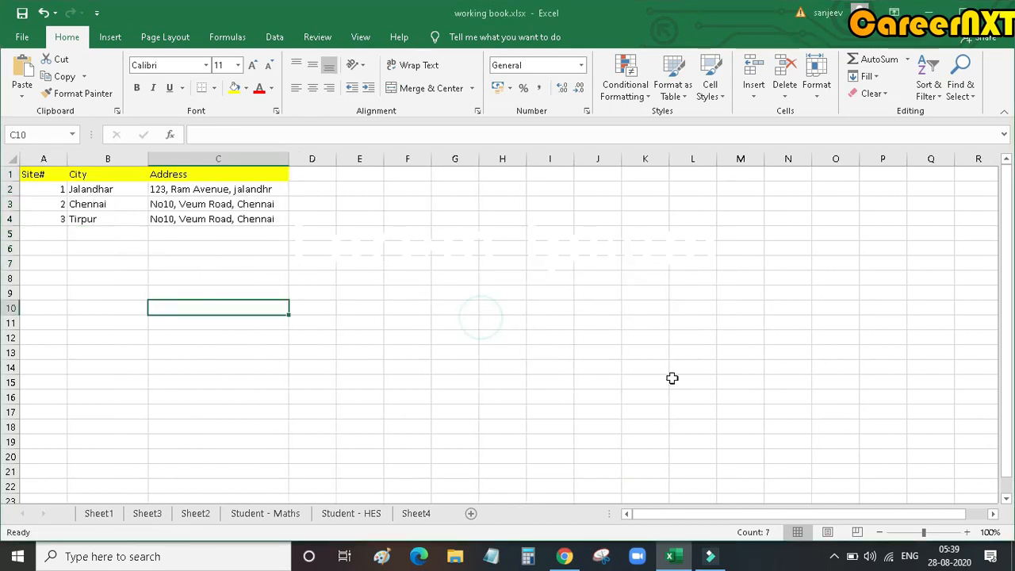
{"action": "left_click", "coordinate": [470, 514]}
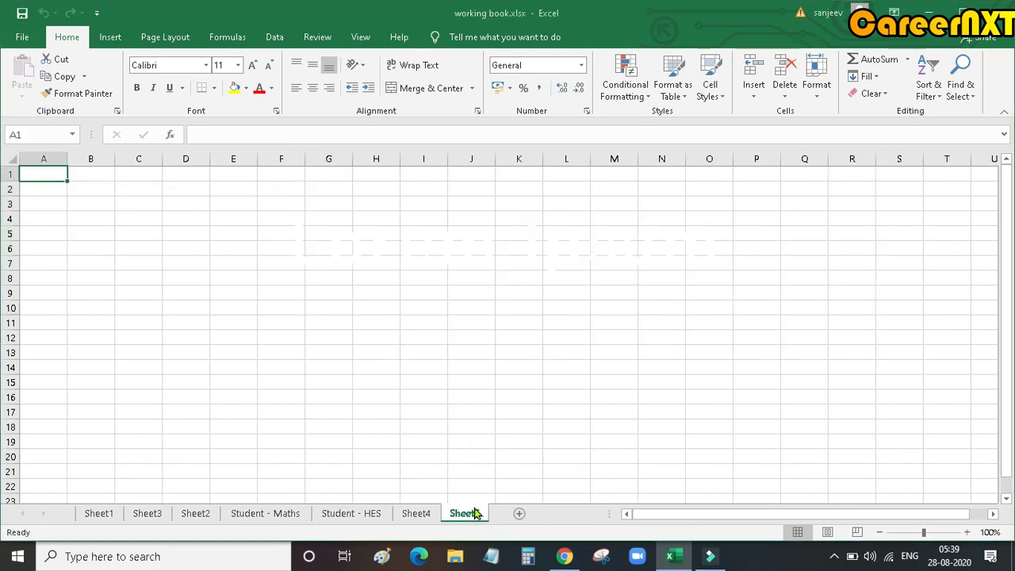
{"action": "left_click", "coordinate": [549, 383]}
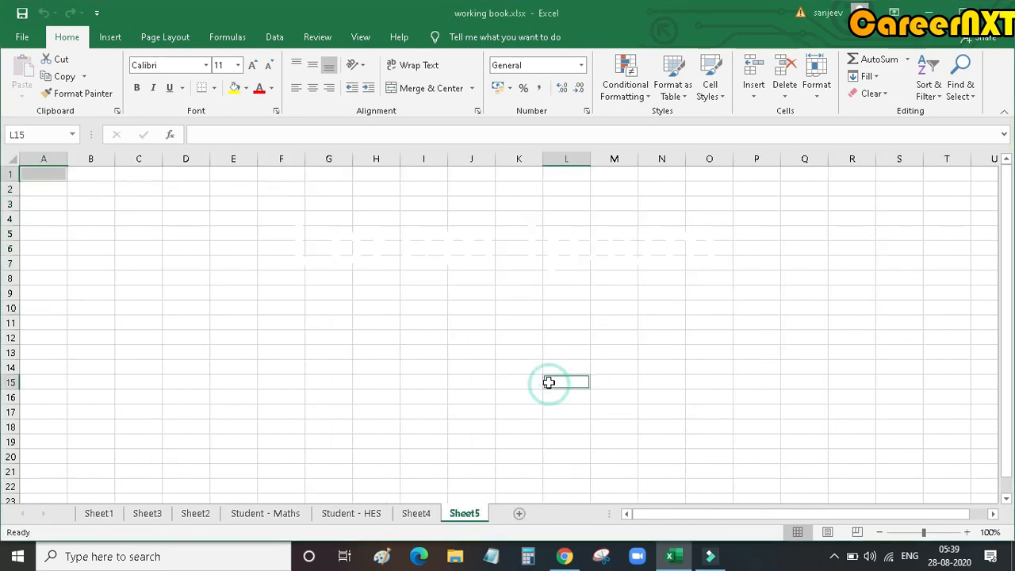
Step: Start a city list in the new sheet with Jalandhar, Chennai and Surat in A1:A3
{"action": "left_click", "coordinate": [61, 175]}
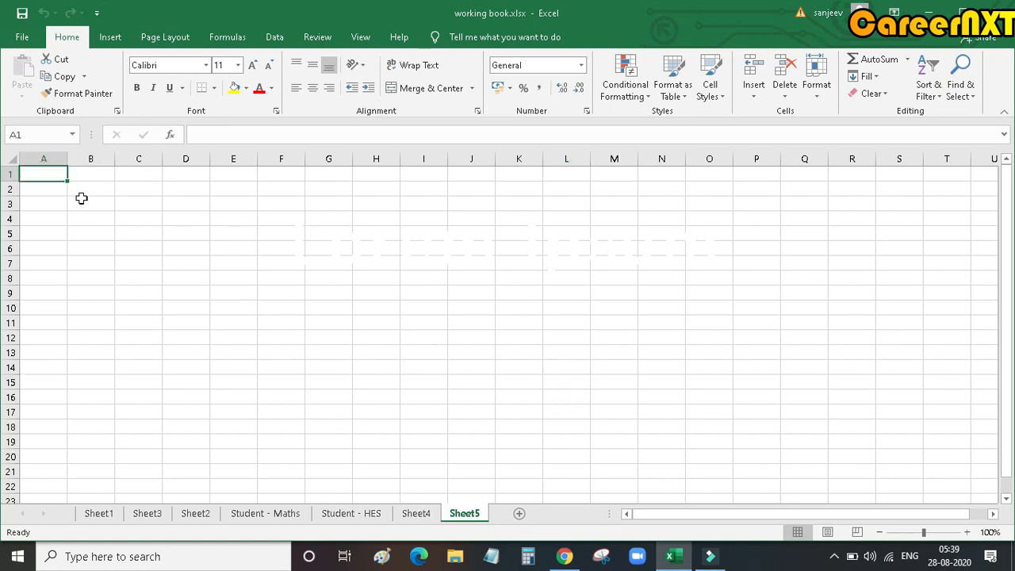
{"action": "type", "text": "Ja"}
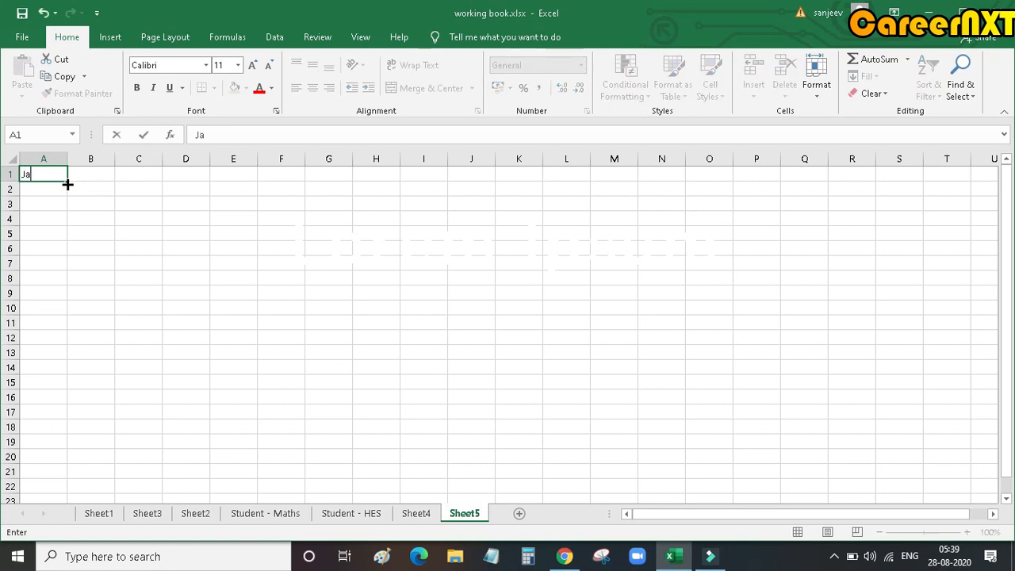
{"action": "type", "text": "landhar"}
{"action": "key", "text": "Return"}
{"action": "type", "text": "Chennai"}
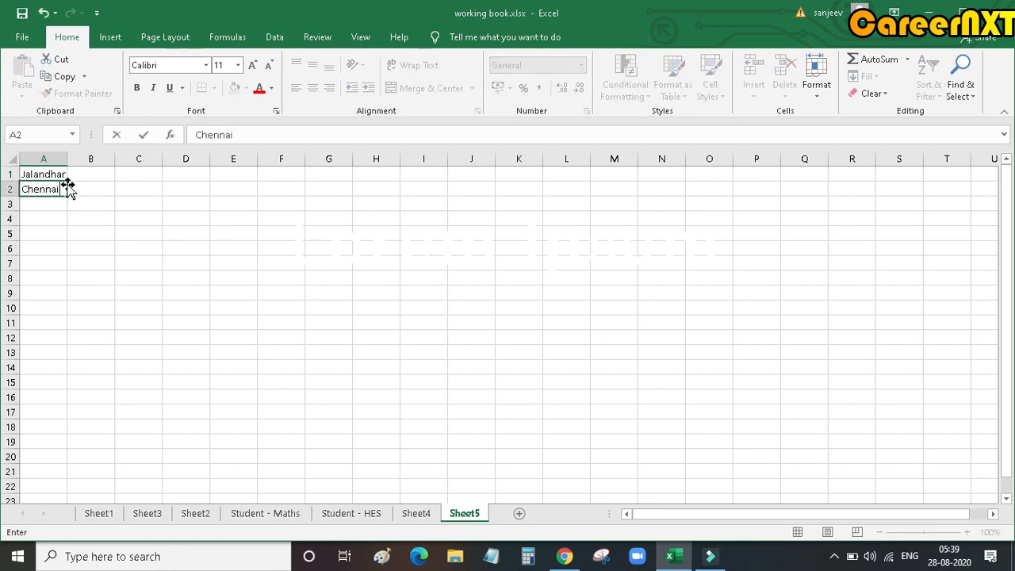
{"action": "key", "text": "Return"}
{"action": "type", "text": "Surat"}
{"action": "key", "text": "Return"}
Step: Enter Ahemdabad in A4 and Bangalore in A5 of the city list
{"action": "type", "text": "Ahemndabad"}
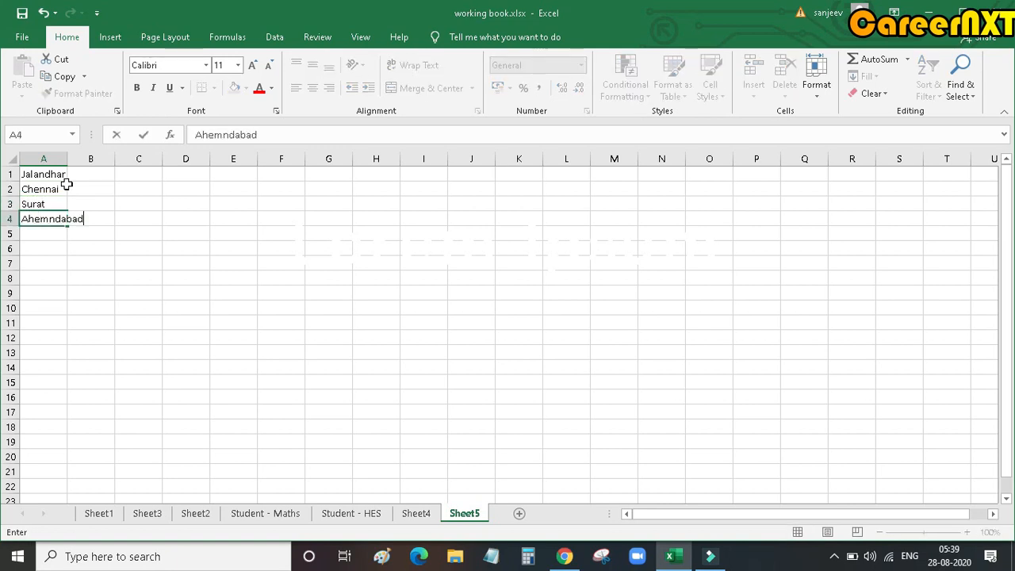
{"action": "key", "text": "Return"}
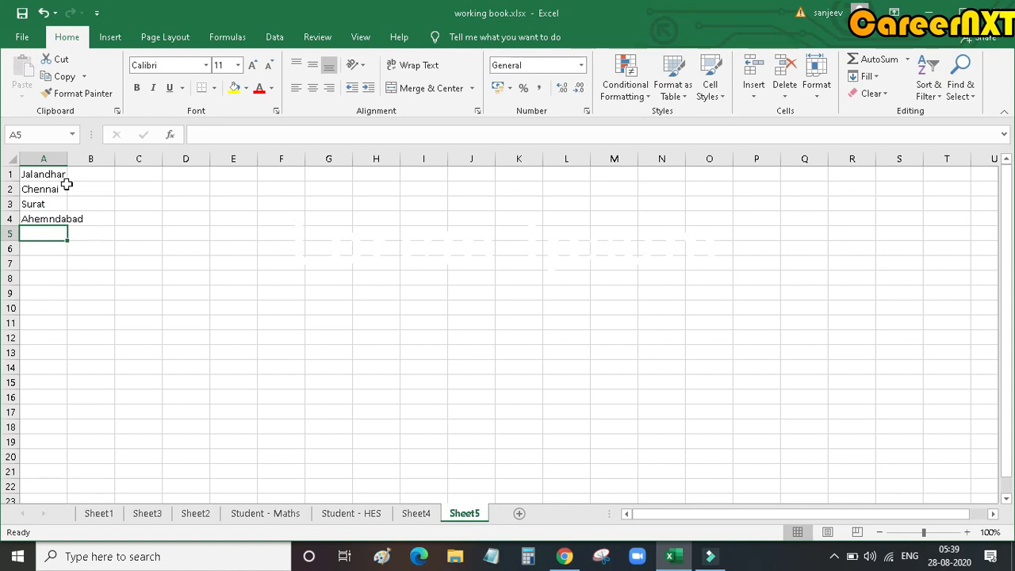
{"action": "key", "text": "Up"}
{"action": "type", "text": "Ahe"}
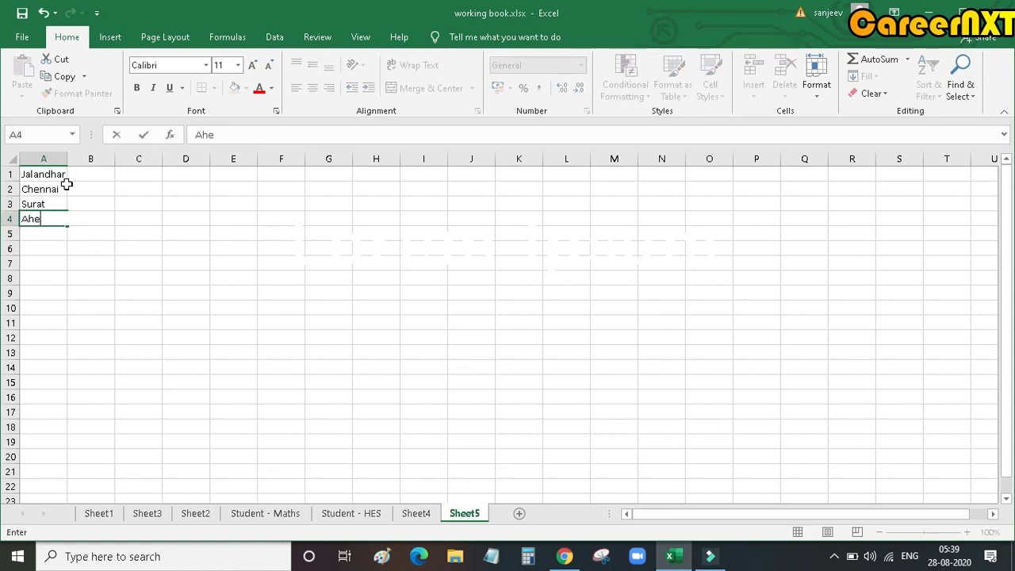
{"action": "type", "text": "mdabad"}
{"action": "key", "text": "Return"}
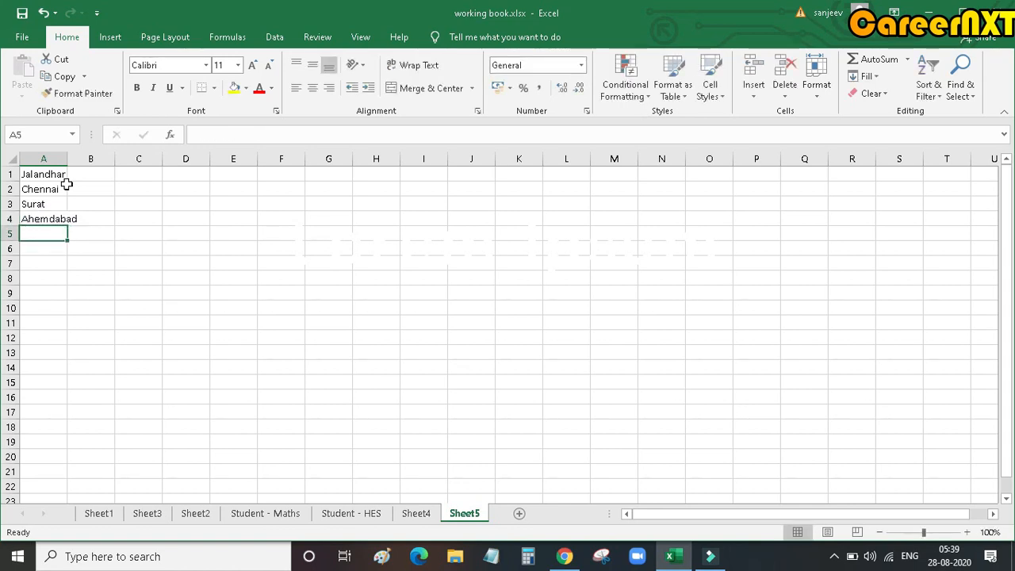
{"action": "type", "text": "Bangalore"}
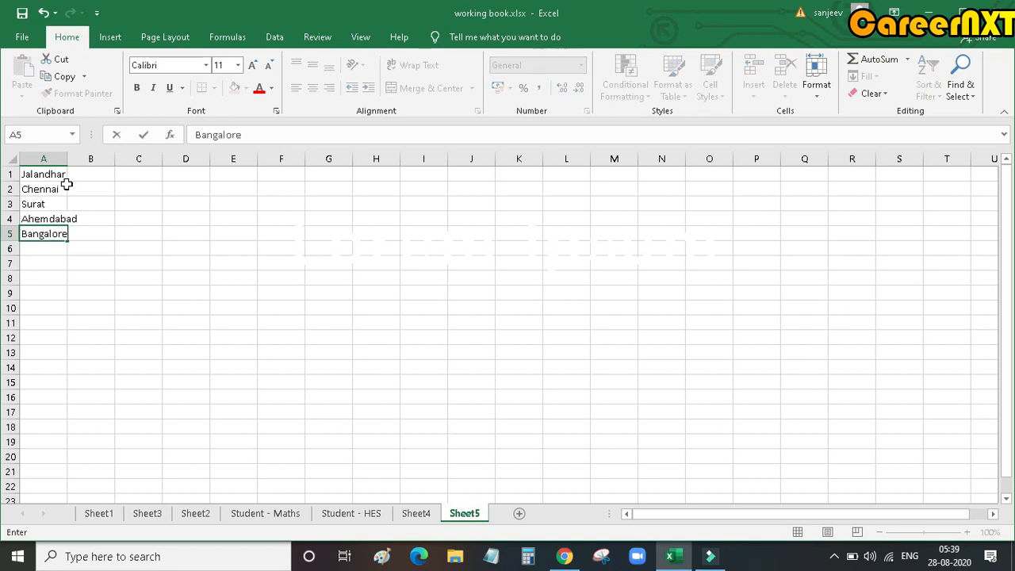
{"action": "key", "text": "Return"}
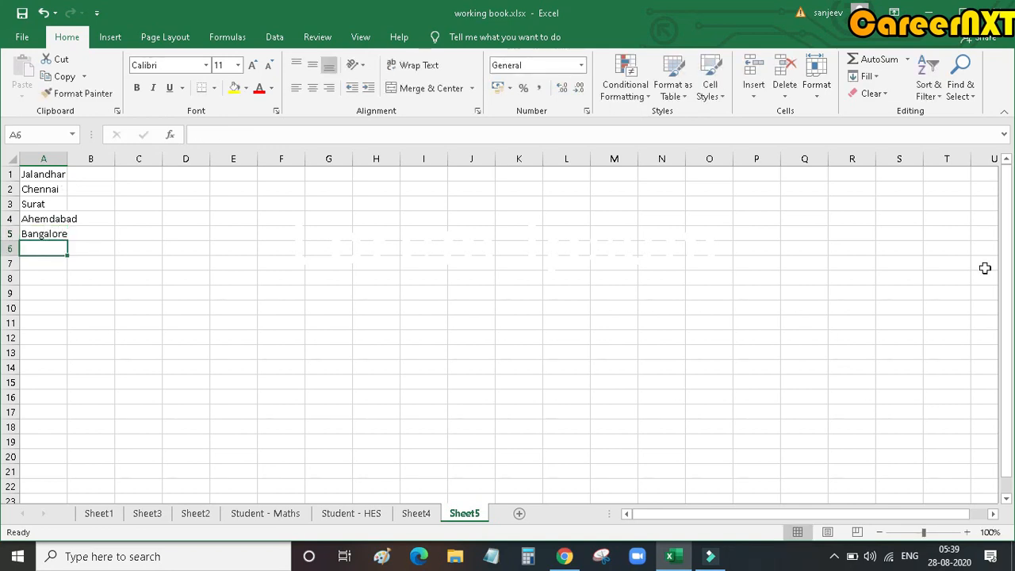
Step: Complete the city list with Kochi in A6 and Tirpur in A7
{"action": "type", "text": "Kochi"}
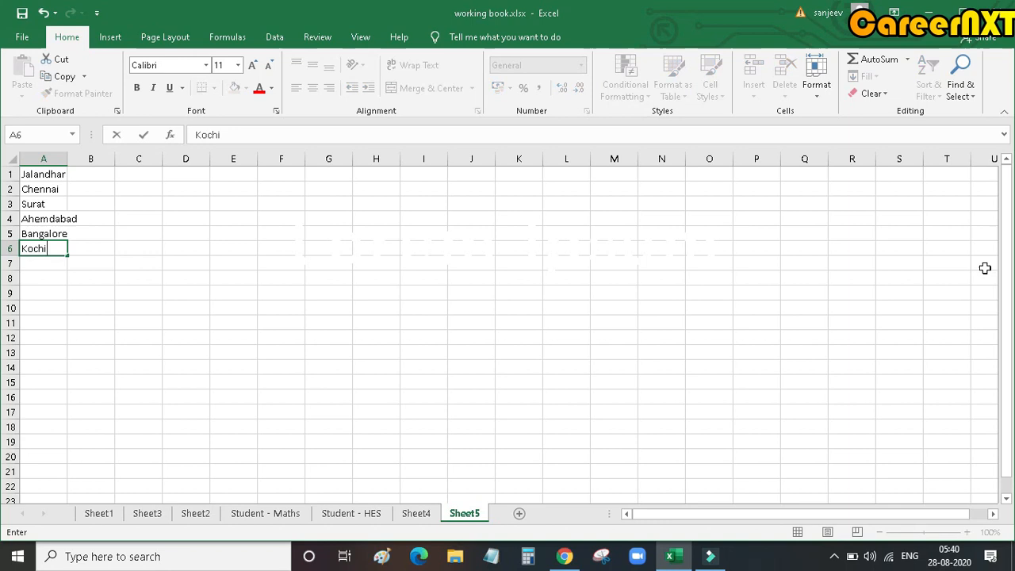
{"action": "key", "text": "Return"}
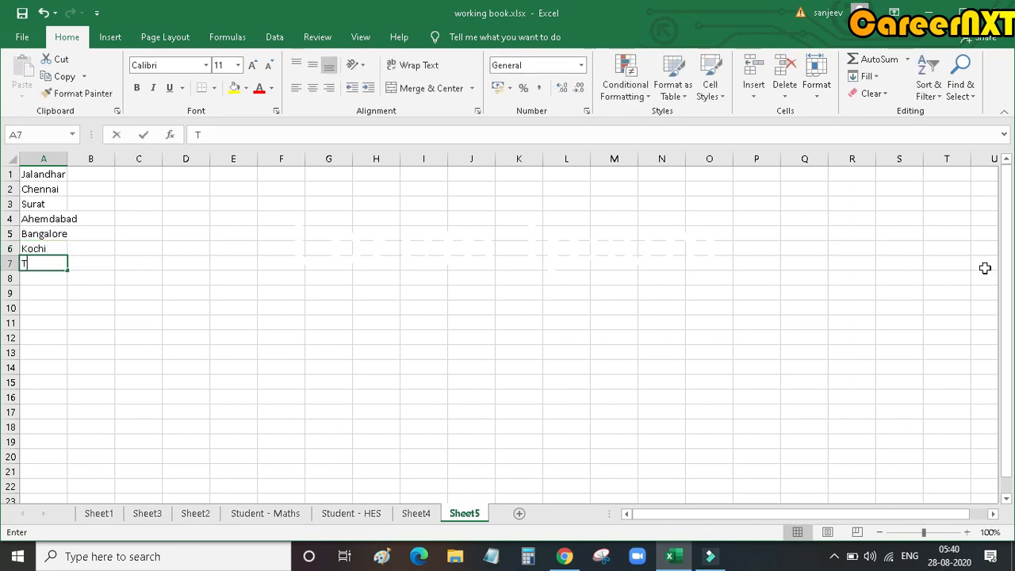
{"action": "type", "text": "Tirpur"}
{"action": "key", "text": "Return"}
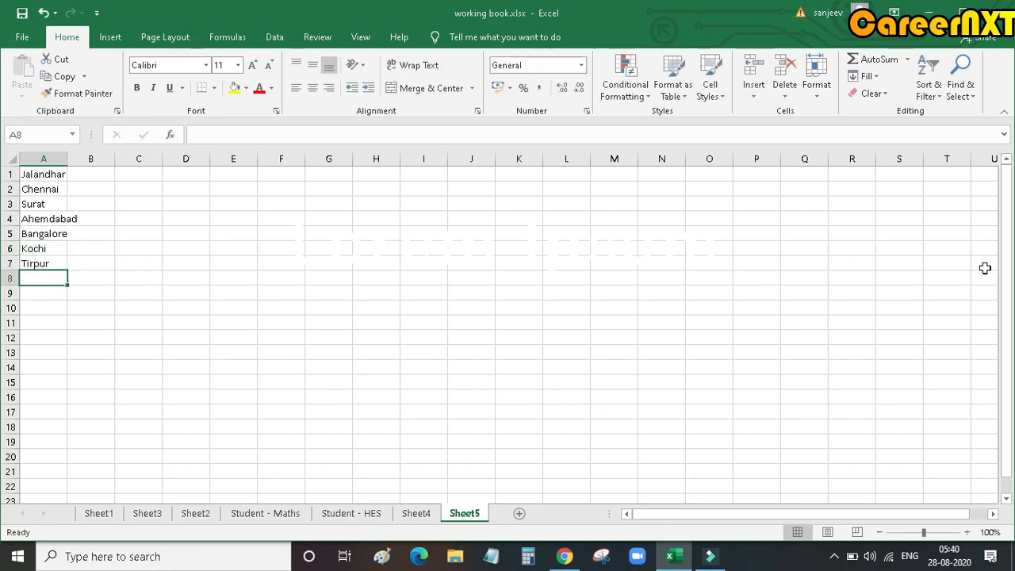
Step: Delete rows 2 to 11 with the old site records from Sheet4, keeping the header row
{"action": "left_click", "coordinate": [417, 512]}
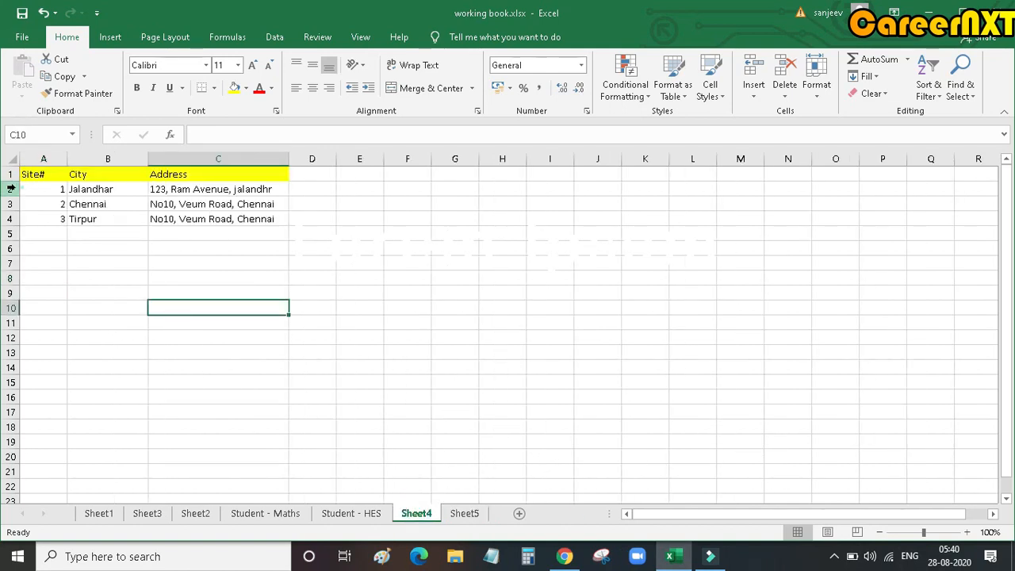
{"action": "left_click_drag", "start_coordinate": [12, 189], "coordinate": [13, 236]}
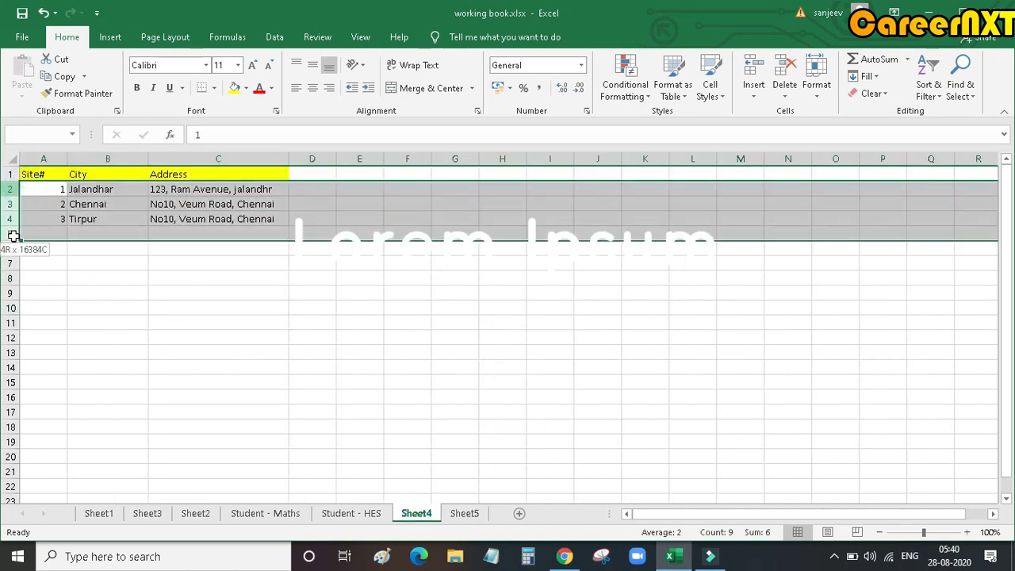
{"action": "left_click", "coordinate": [6, 320], "text": "shift"}
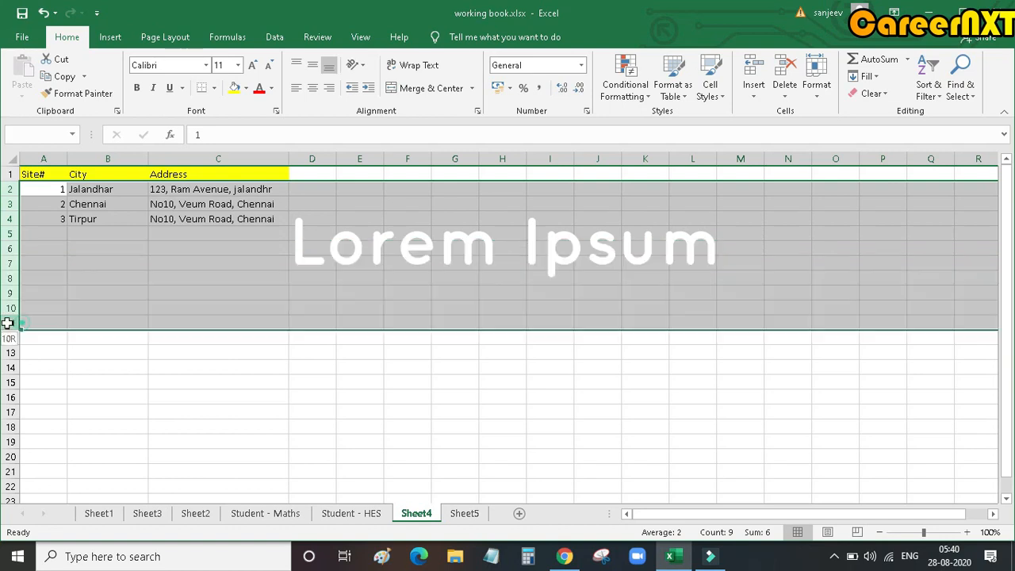
{"action": "right_click", "coordinate": [137, 264]}
{"action": "left_click", "coordinate": [199, 386]}
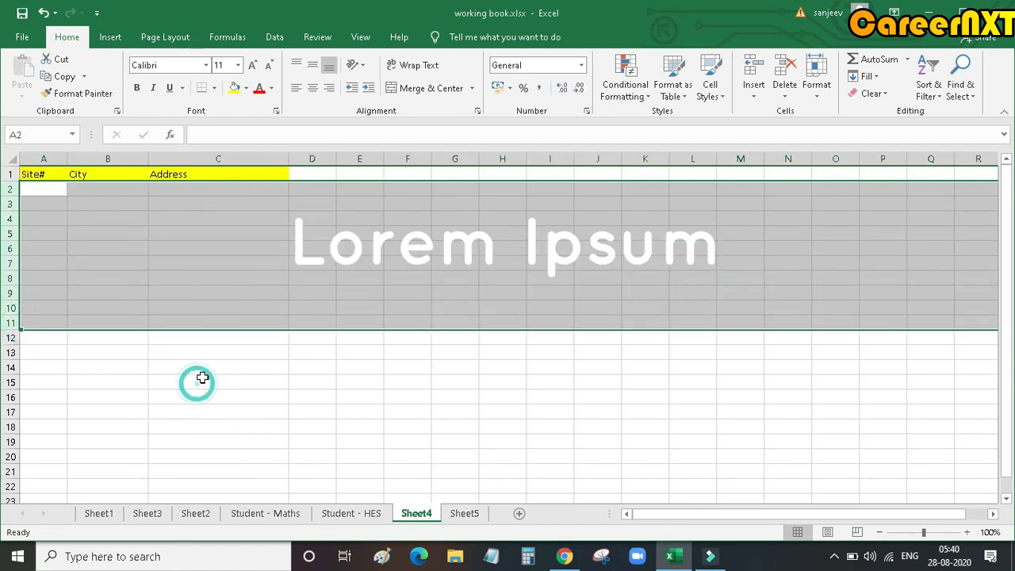
{"action": "left_click", "coordinate": [487, 350]}
Step: Enter site number 1 in A2 under the Site# header
{"action": "left_click", "coordinate": [33, 188]}
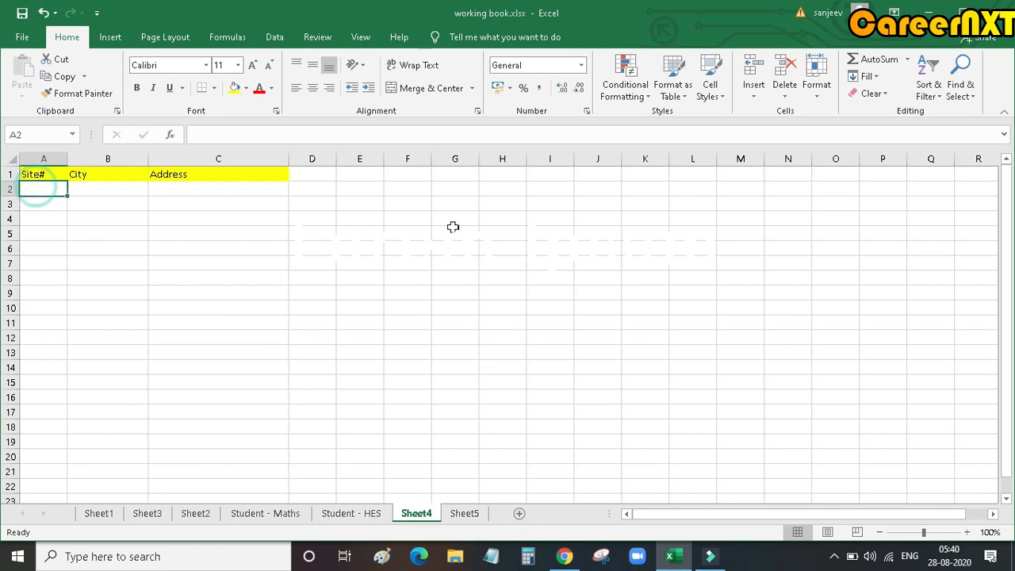
{"action": "left_click", "coordinate": [93, 193]}
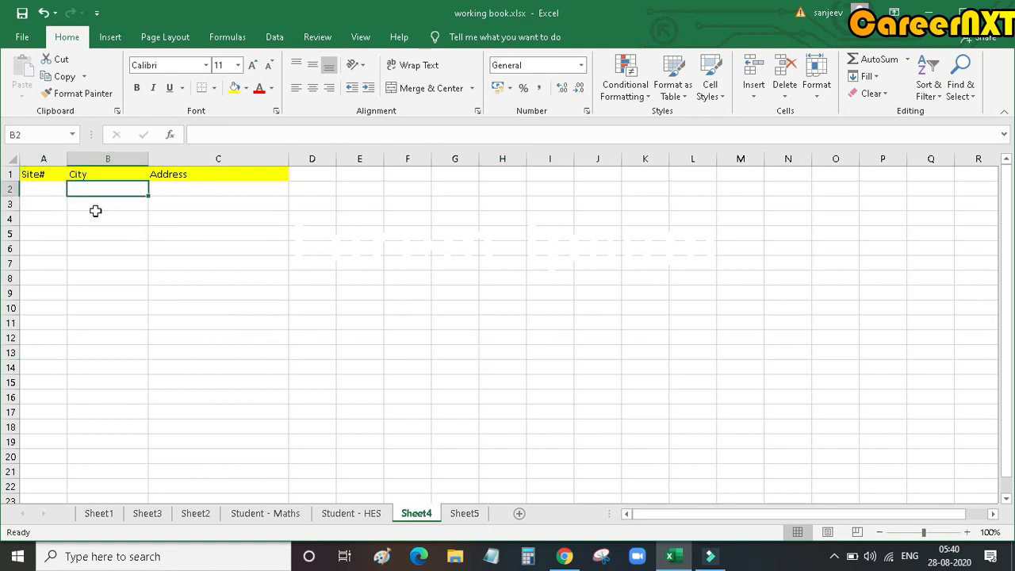
{"action": "left_click", "coordinate": [39, 191]}
{"action": "type", "text": "1"}
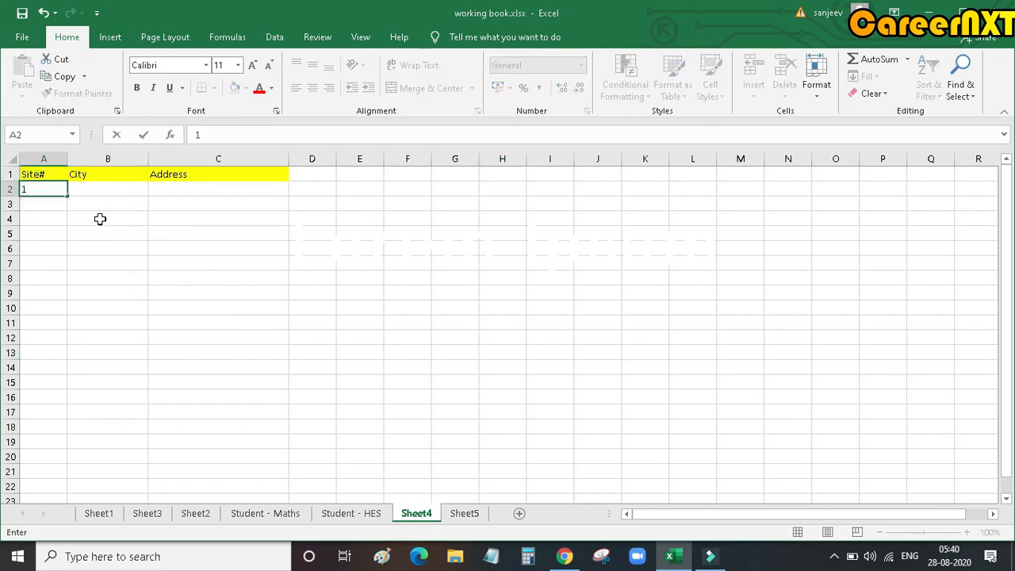
Step: Start a data validation rule for the city cell B2 that allows values from a List
{"action": "left_click", "coordinate": [106, 185]}
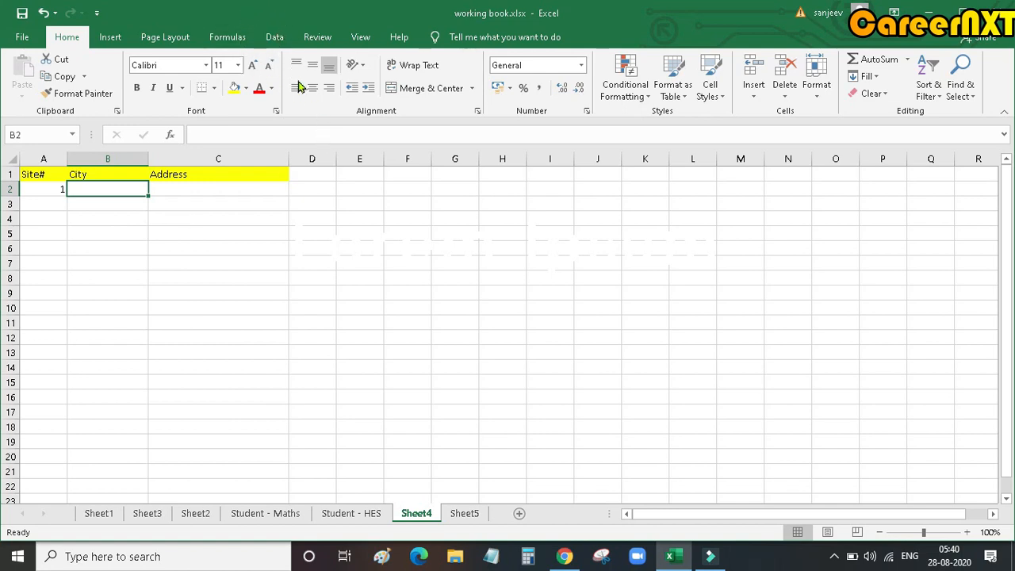
{"action": "left_click", "coordinate": [272, 41]}
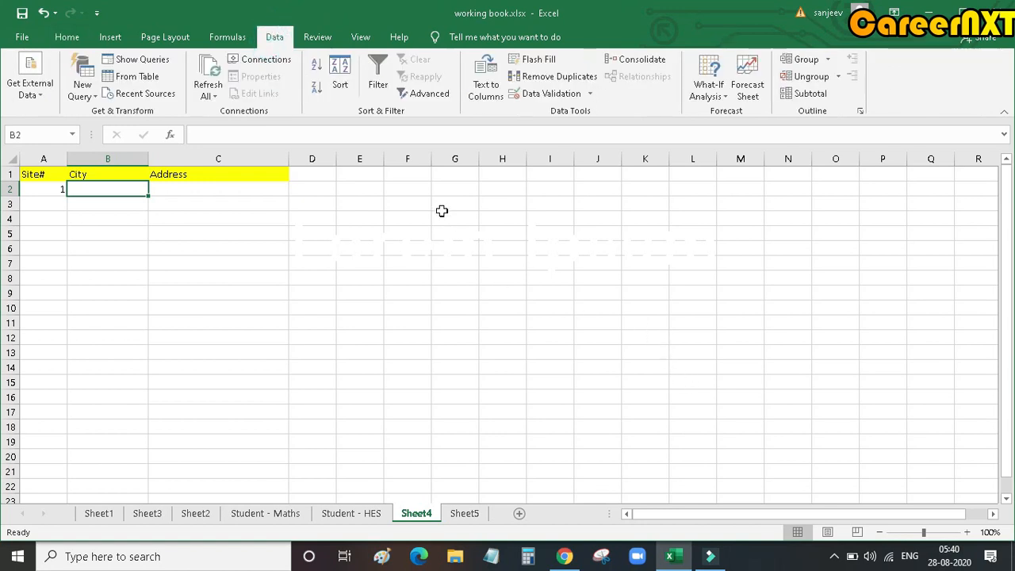
{"action": "left_click", "coordinate": [590, 94]}
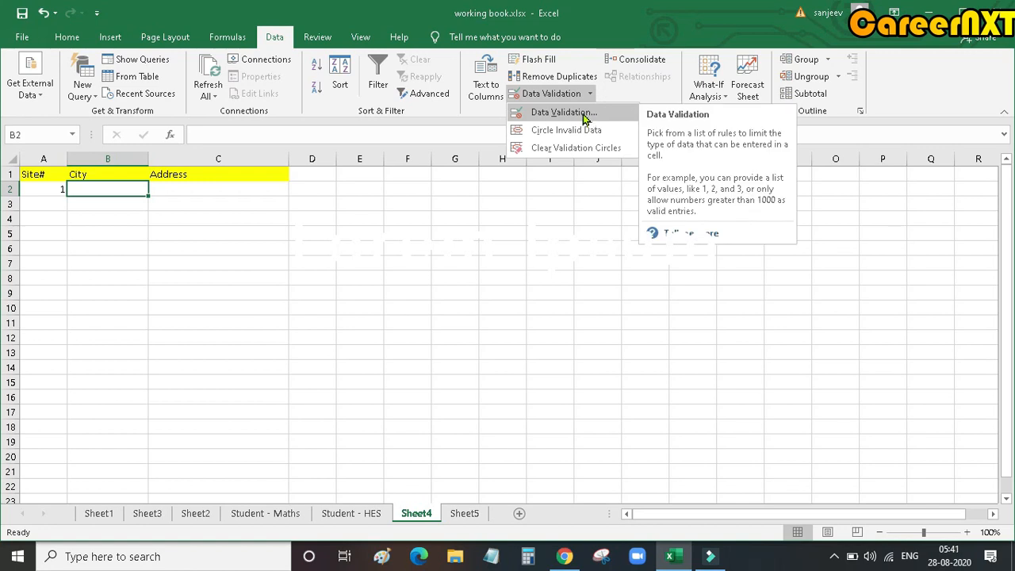
{"action": "left_click", "coordinate": [585, 115]}
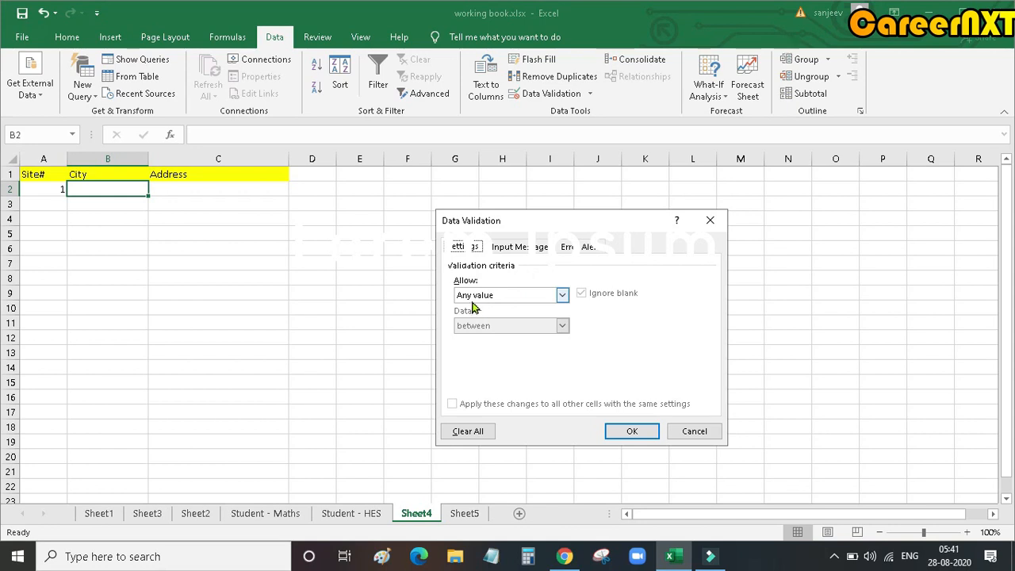
{"action": "left_click", "coordinate": [563, 296]}
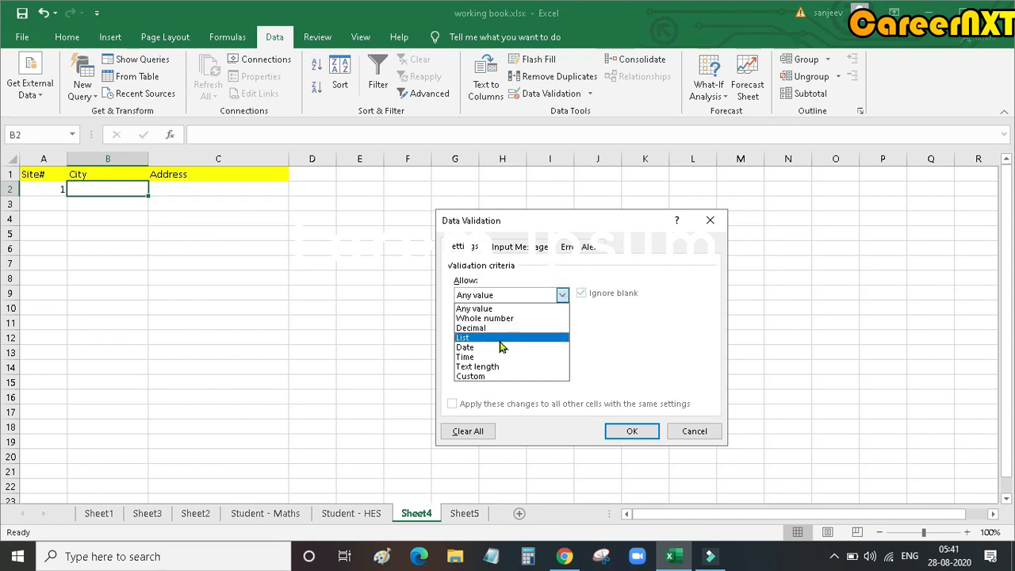
{"action": "left_click", "coordinate": [499, 341]}
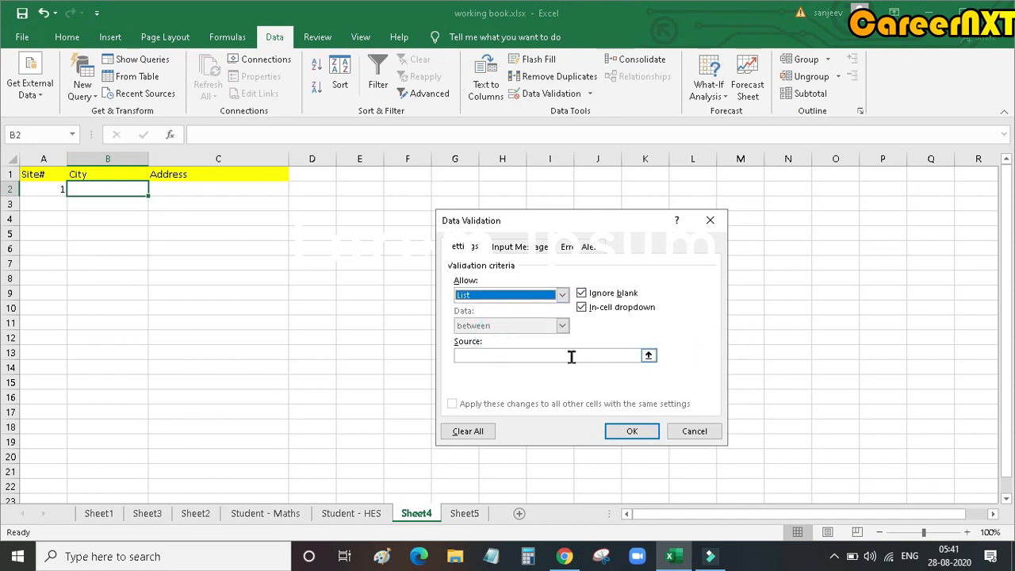
Step: Use the city list in Sheet5 A1:A7 as the validation source for B2 and apply the rule
{"action": "left_click", "coordinate": [502, 354]}
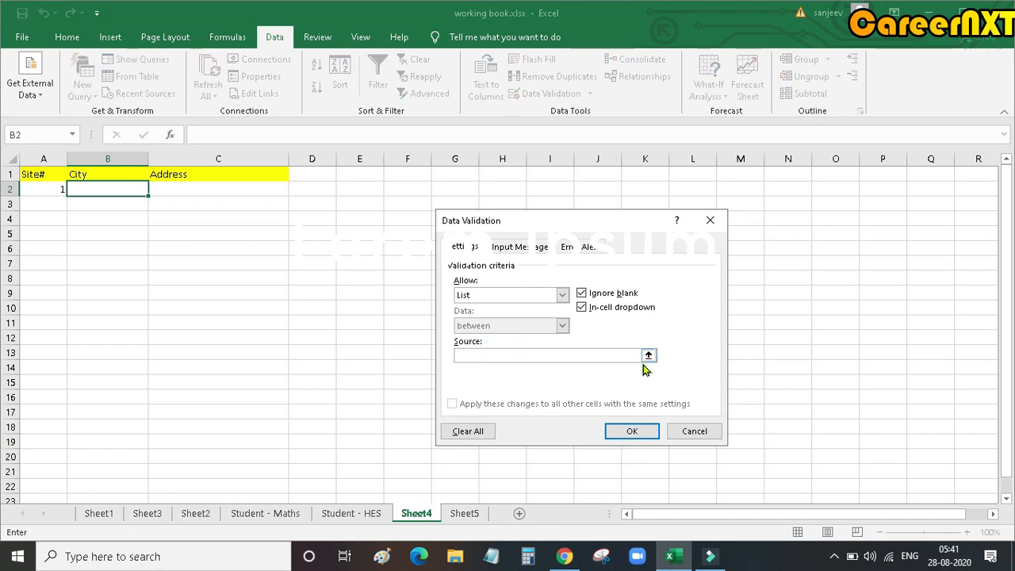
{"action": "left_click", "coordinate": [611, 355]}
{"action": "left_click", "coordinate": [610, 355]}
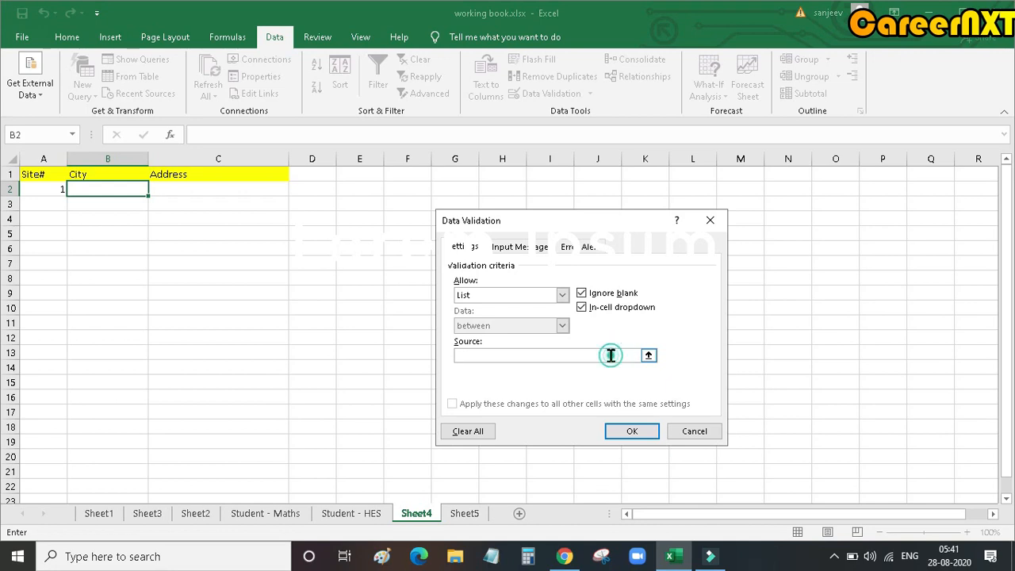
{"action": "left_click", "coordinate": [469, 515]}
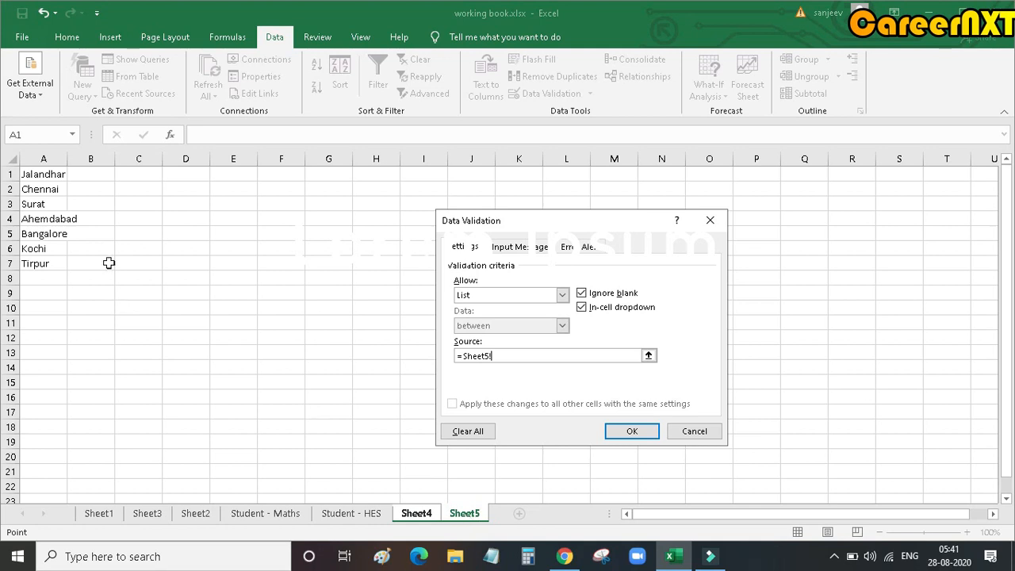
{"action": "left_click_drag", "start_coordinate": [49, 174], "coordinate": [47, 262]}
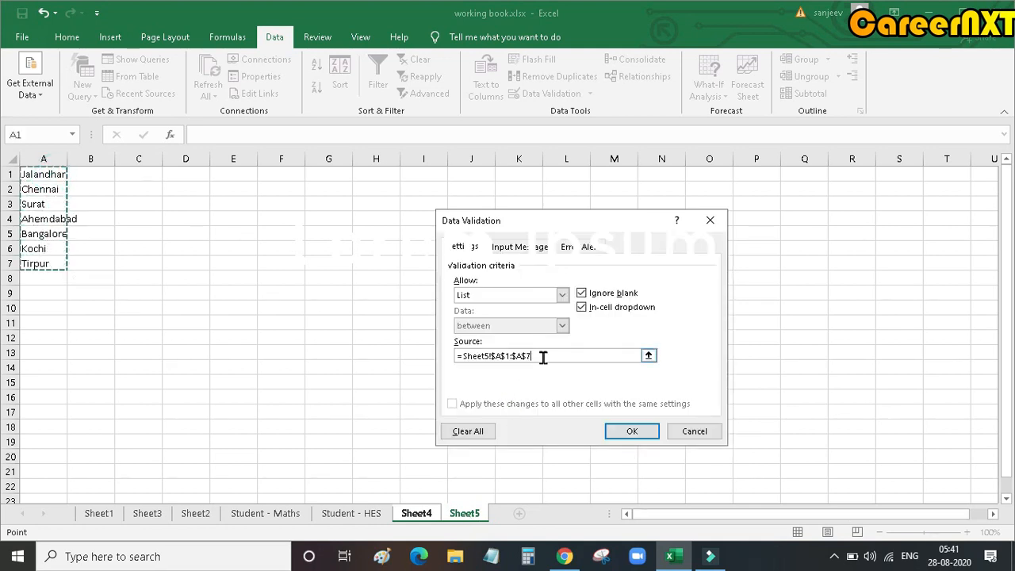
{"action": "left_click", "coordinate": [643, 436]}
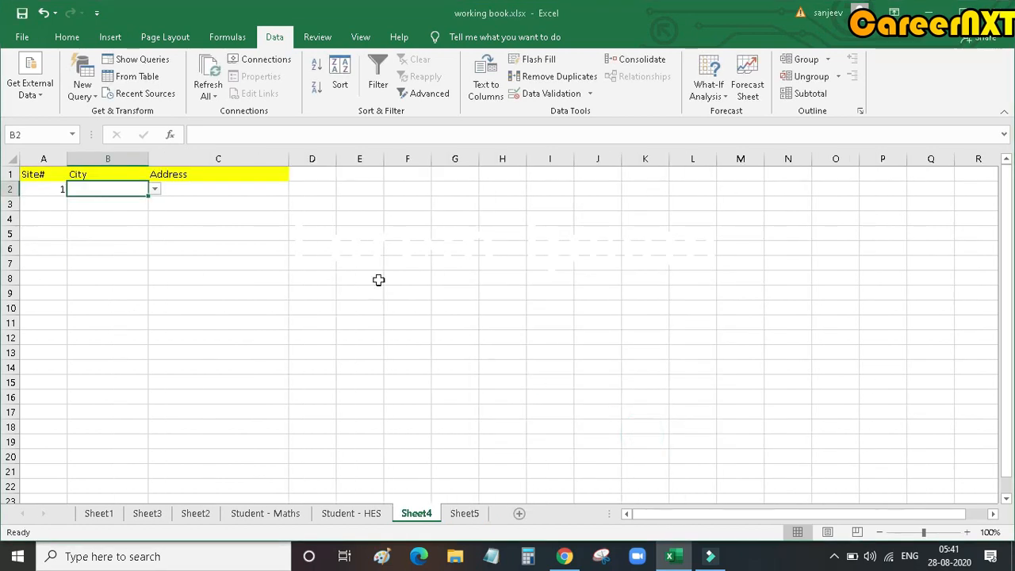
Step: Choose Jalandhar from the drop-down in B2 and enter the first site's postal address in C2
{"action": "left_click", "coordinate": [156, 190]}
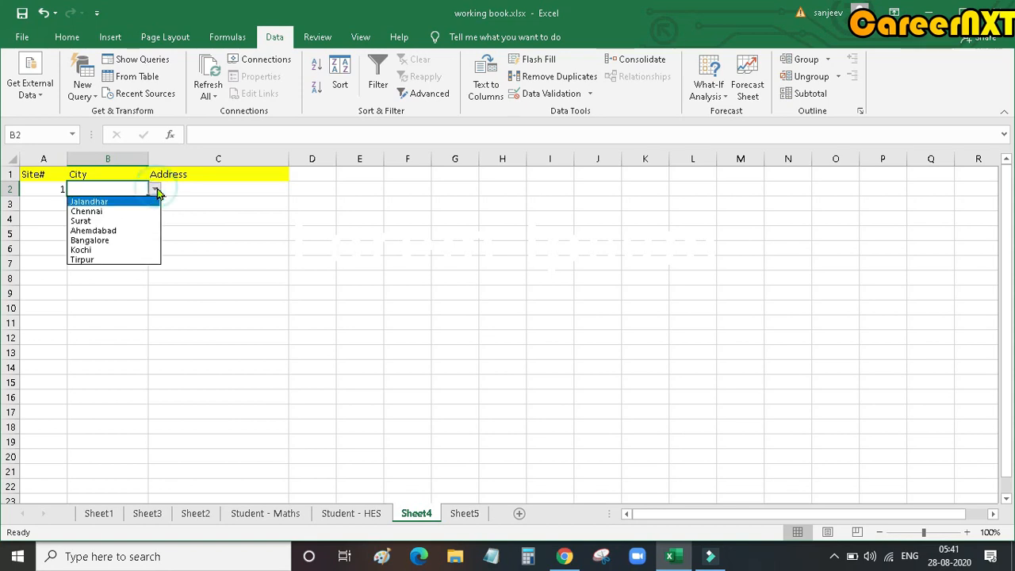
{"action": "left_click", "coordinate": [116, 204]}
{"action": "left_click", "coordinate": [216, 189]}
{"action": "type", "text": "123, Rams"}
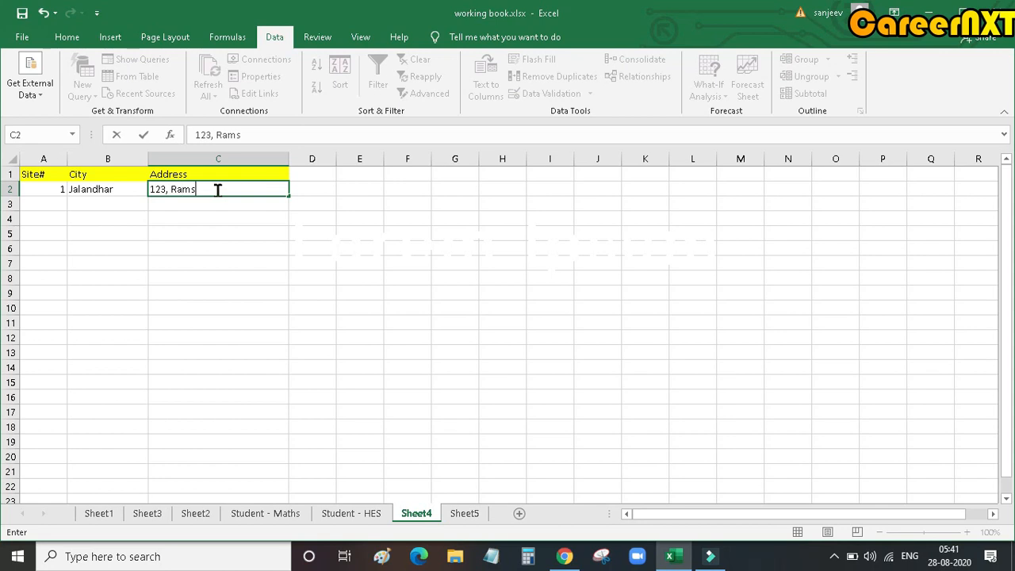
{"action": "type", "text": " Avenue , Jalandhar"}
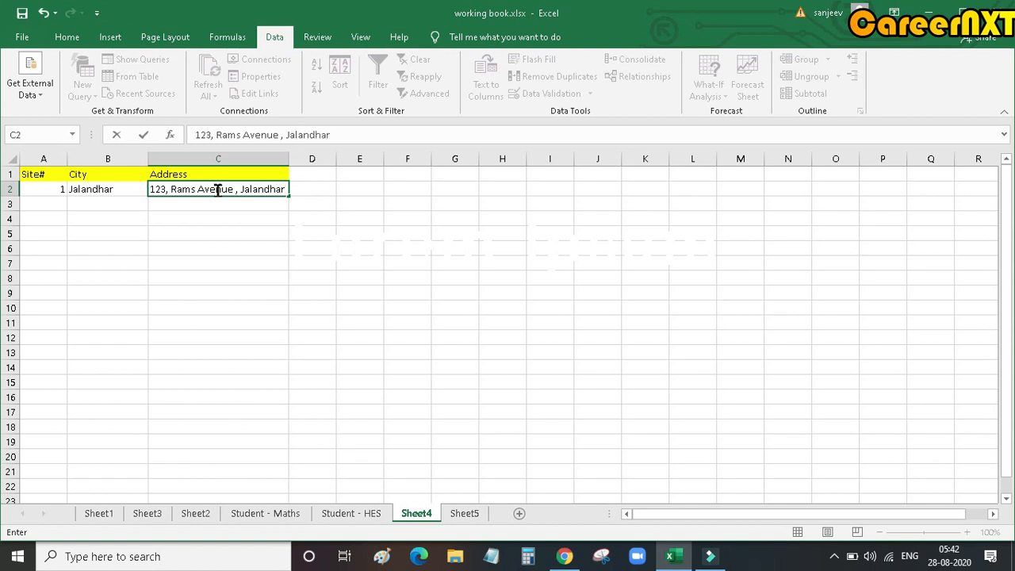
Step: Enter site number 2 in A3 and compare city cells B3 and B2 for a drop-down arrow
{"action": "left_click", "coordinate": [38, 204]}
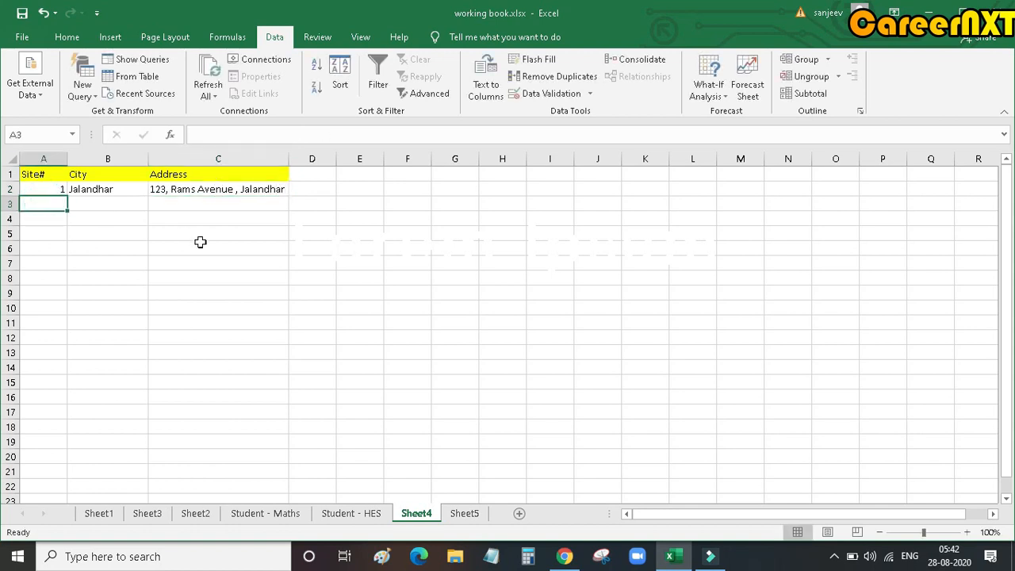
{"action": "type", "text": "2"}
{"action": "left_click", "coordinate": [91, 322]}
{"action": "left_click", "coordinate": [115, 203]}
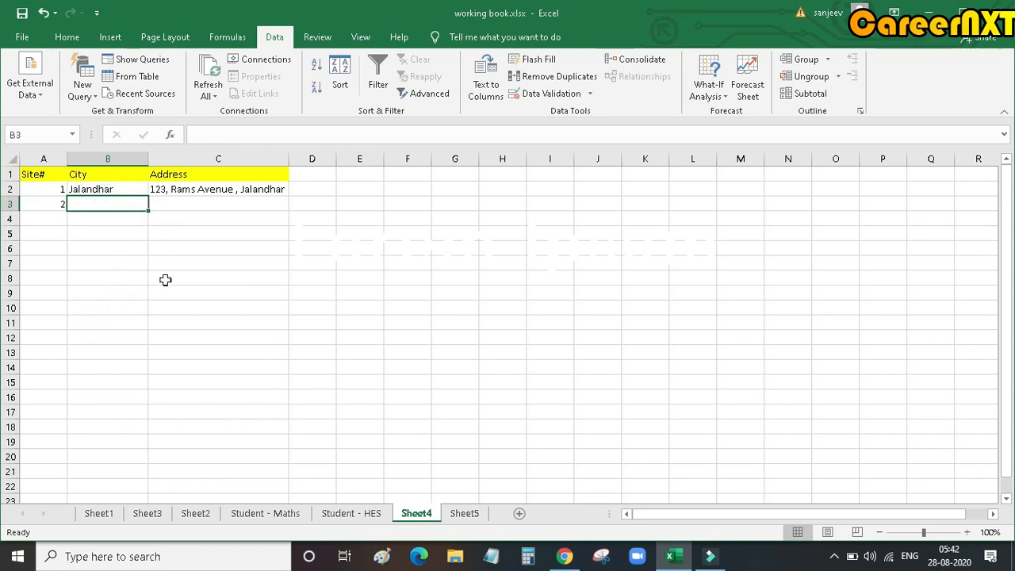
{"action": "left_click", "coordinate": [132, 185]}
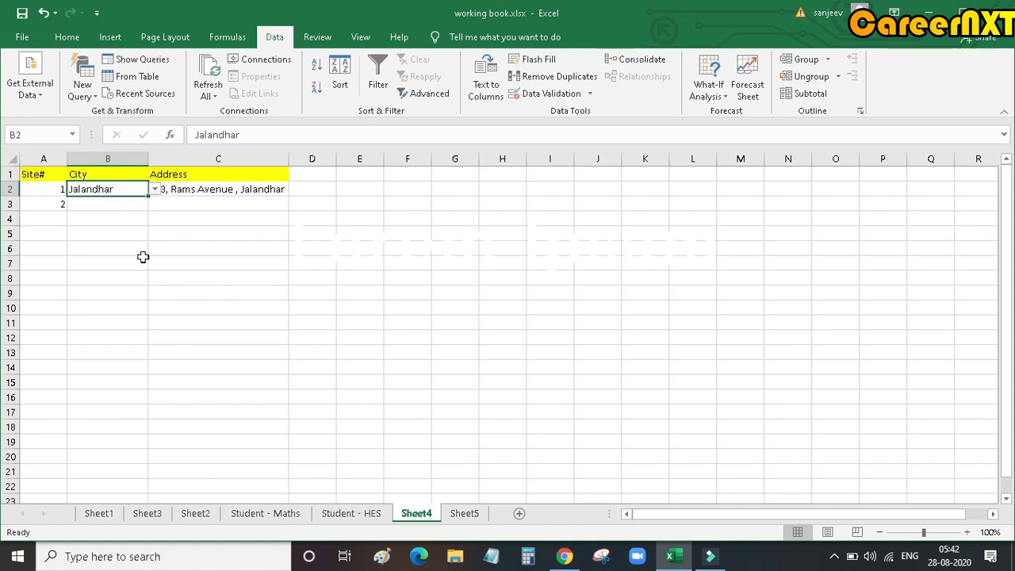
Step: Start a data validation rule for the city cell B3 that allows values from a List
{"action": "left_click", "coordinate": [117, 205]}
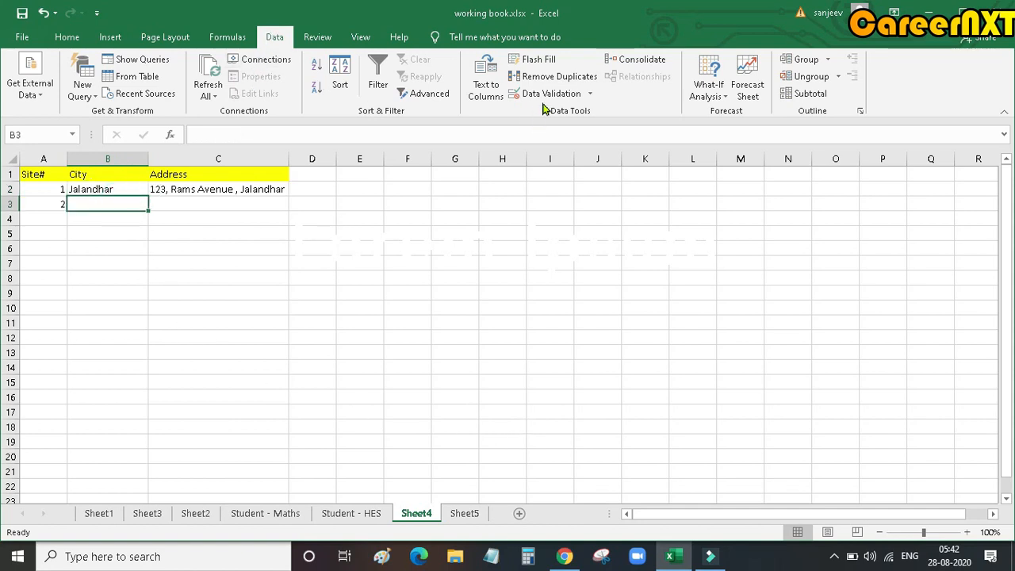
{"action": "left_click", "coordinate": [591, 93]}
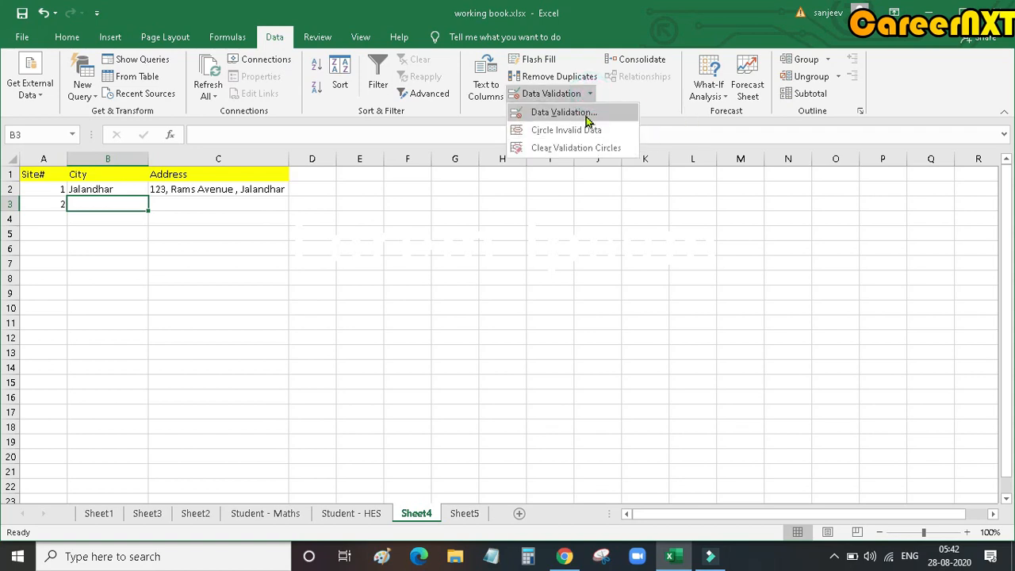
{"action": "left_click", "coordinate": [588, 115]}
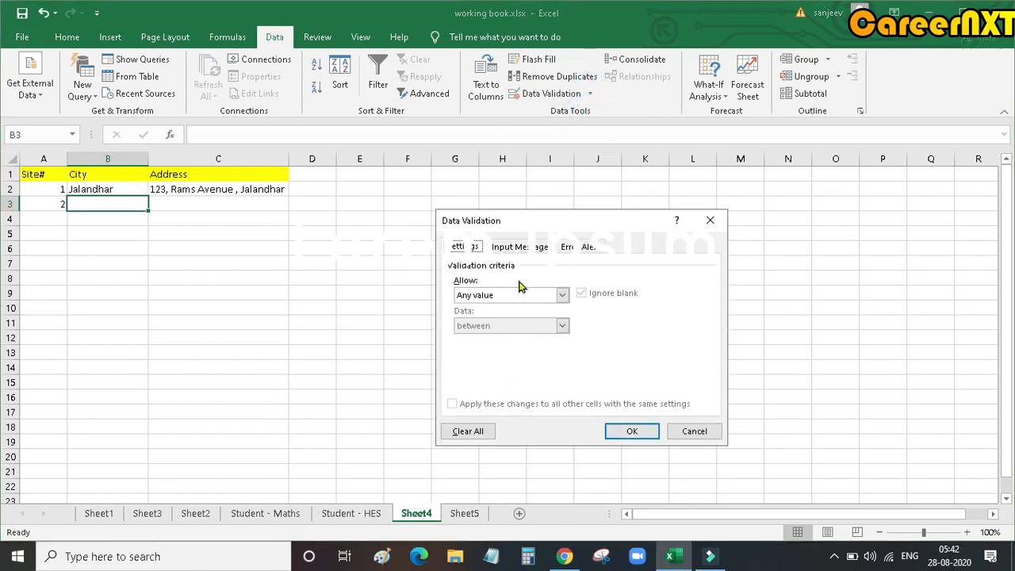
{"action": "left_click", "coordinate": [562, 295]}
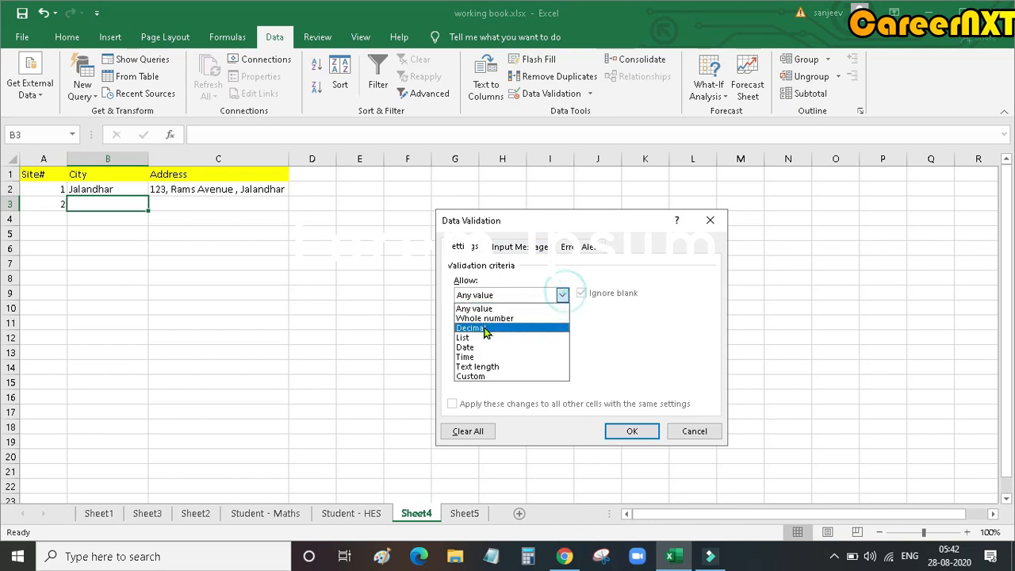
{"action": "left_click", "coordinate": [482, 341]}
Step: Use the city list in Sheet5 A1:A7 as the validation source for B3 and apply the rule
{"action": "left_click", "coordinate": [530, 353]}
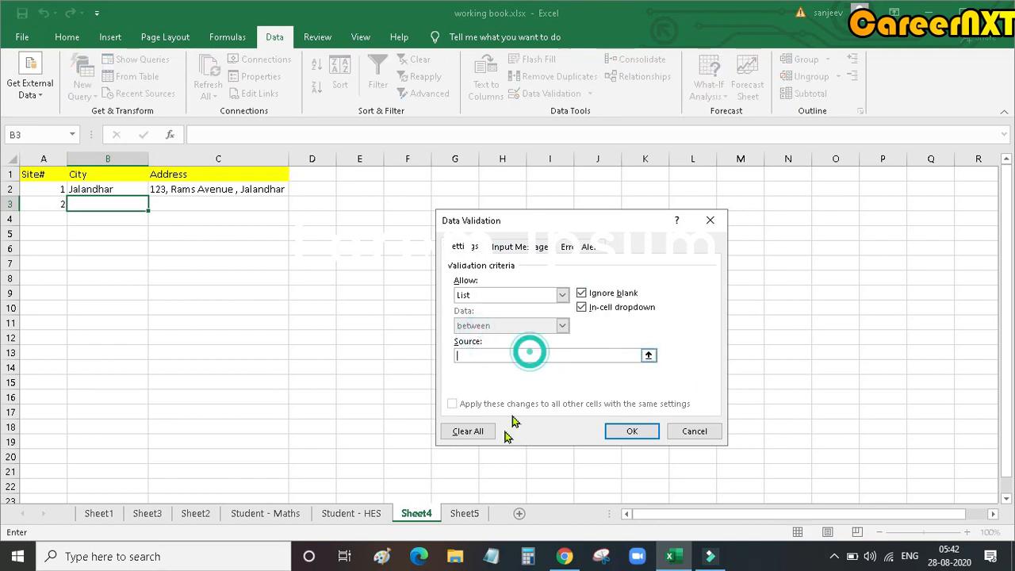
{"action": "left_click", "coordinate": [464, 516]}
{"action": "left_click", "coordinate": [28, 176]}
{"action": "left_click_drag", "start_coordinate": [29, 175], "coordinate": [31, 263]}
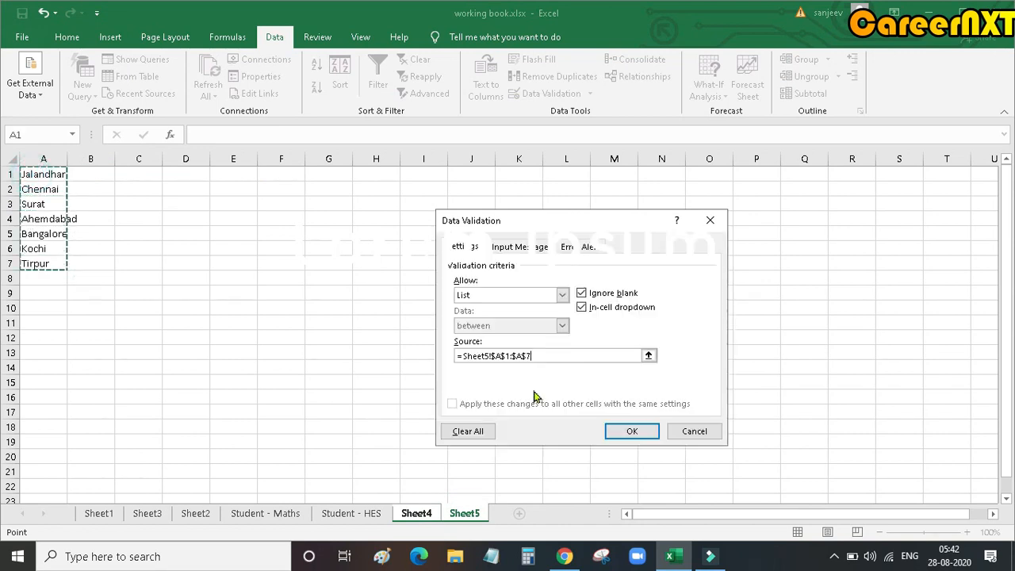
{"action": "left_click", "coordinate": [633, 433]}
Step: Choose Bangalore from the drop-down in B3 and enter the second site's postal address in C3
{"action": "left_click", "coordinate": [154, 204]}
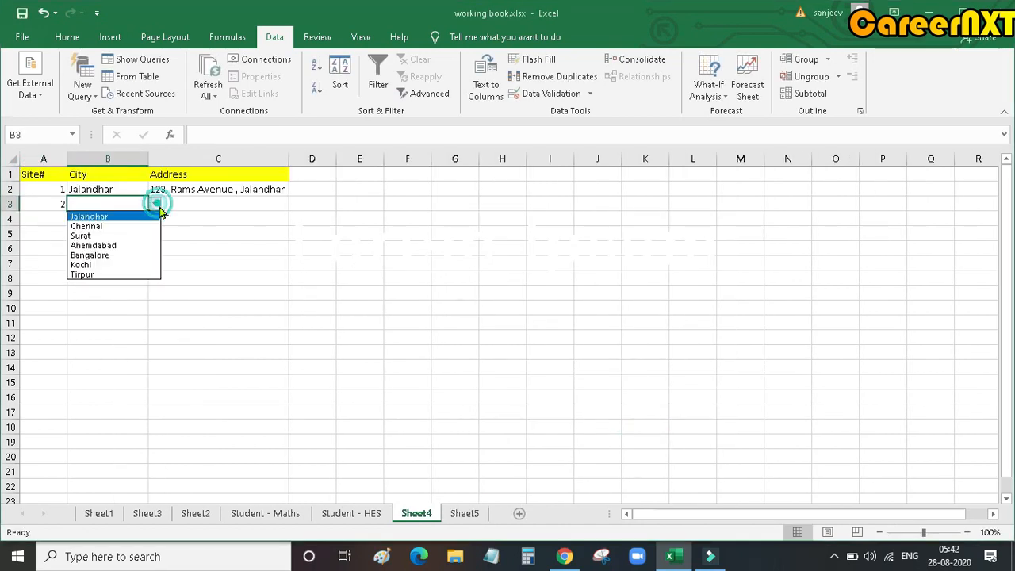
{"action": "left_click", "coordinate": [127, 255]}
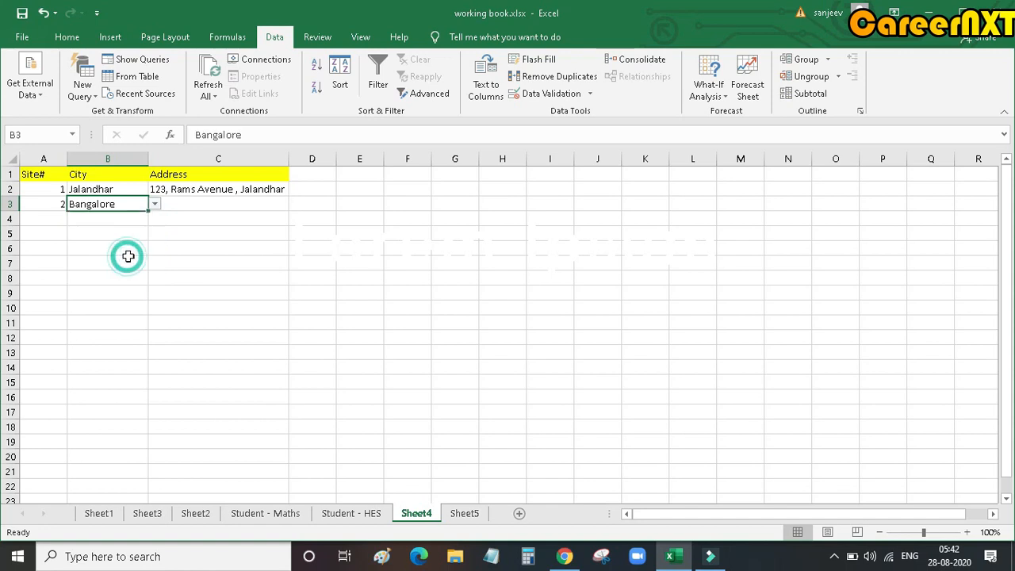
{"action": "left_click", "coordinate": [183, 206]}
{"action": "type", "text": "No"}
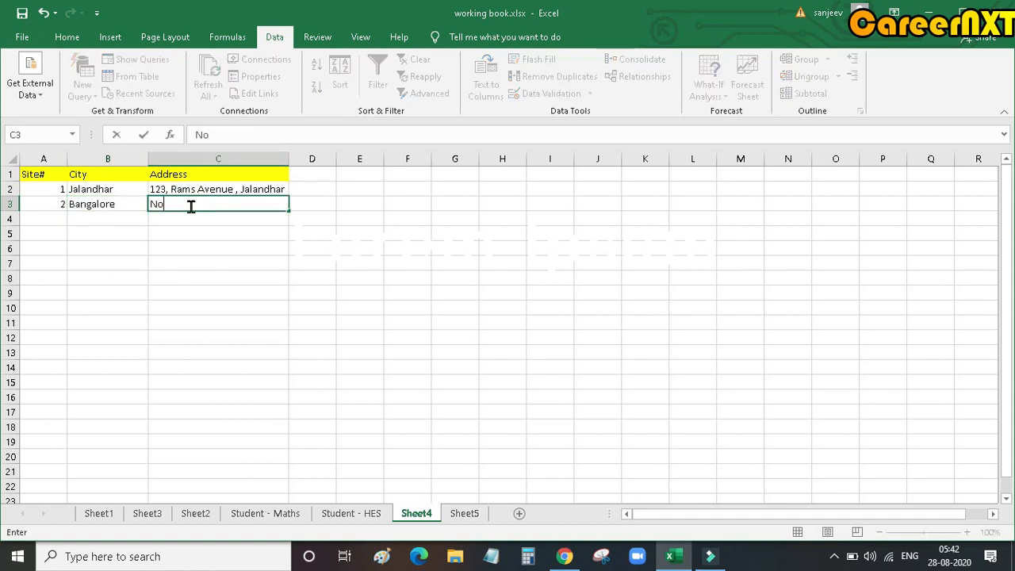
{"action": "key", "text": "BackSpace"}
{"action": "type", "text": "Site no 43, Yelahanka, ben"}
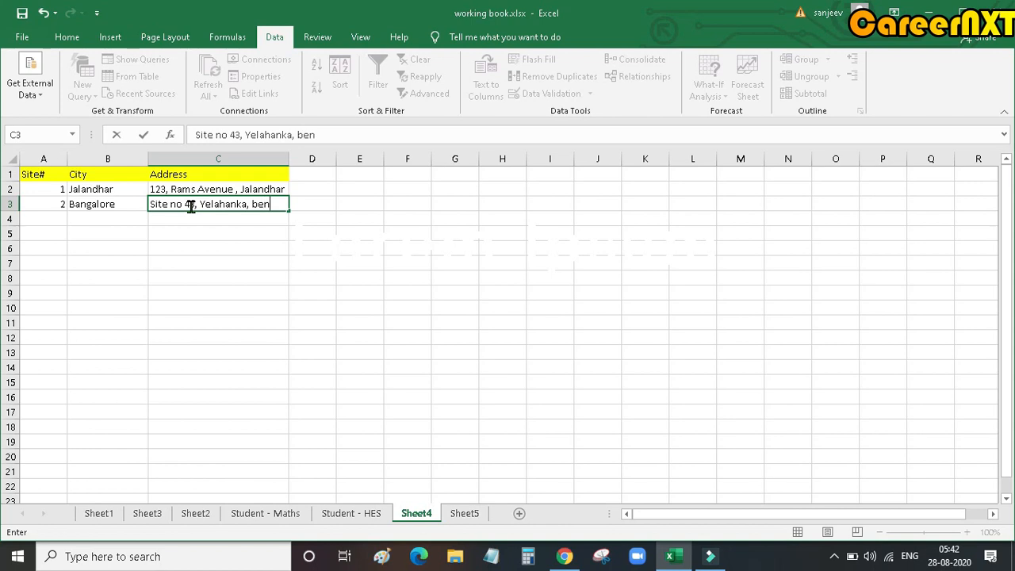
{"action": "type", "text": "galuru"}
{"action": "key", "text": "Return"}
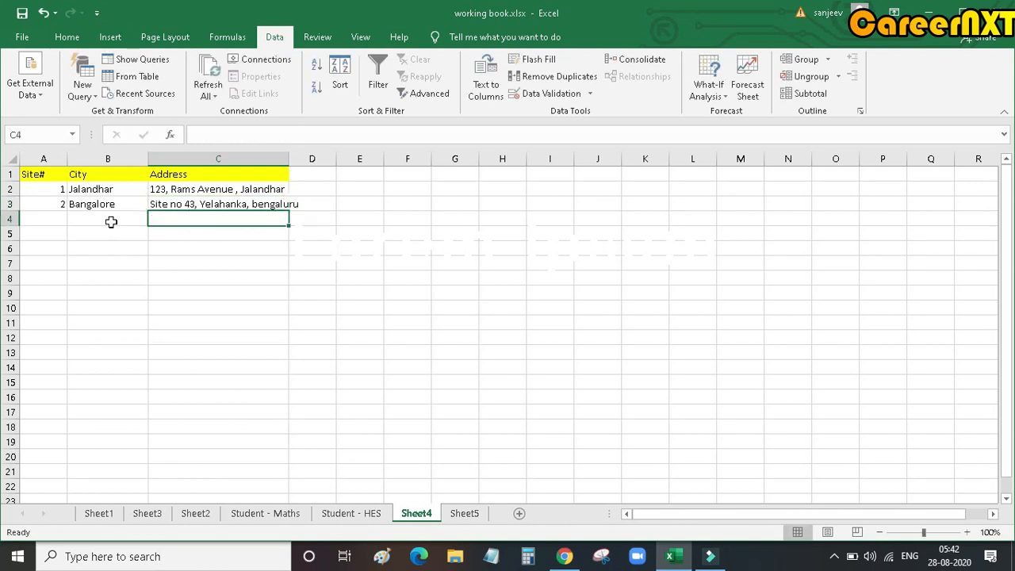
Step: Enter site number 3 in A4
{"action": "left_click", "coordinate": [58, 218]}
{"action": "type", "text": "2"}
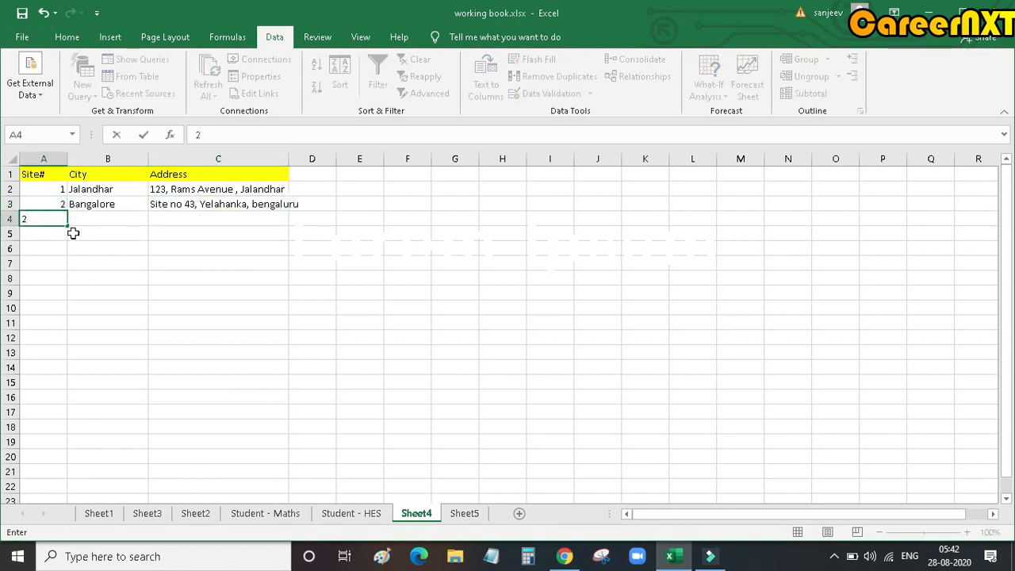
{"action": "type", "text": "3"}
{"action": "left_click", "coordinate": [166, 244]}
Step: Copy the validated city cell B3 into B4 and clear the copy selection
{"action": "left_click", "coordinate": [111, 218]}
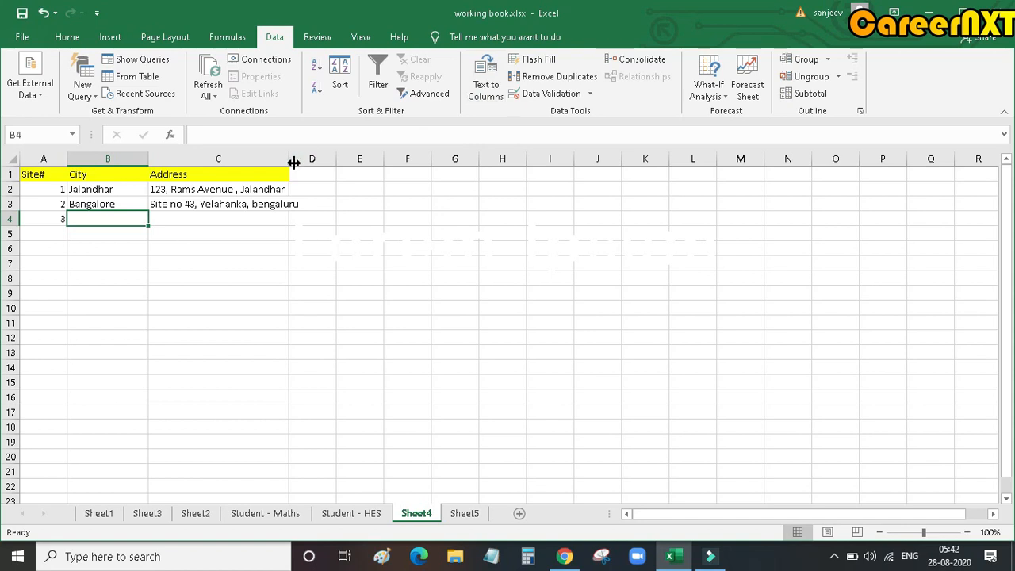
{"action": "left_click", "coordinate": [131, 205]}
{"action": "key", "text": "ctrl+c"}
{"action": "left_click", "coordinate": [123, 217]}
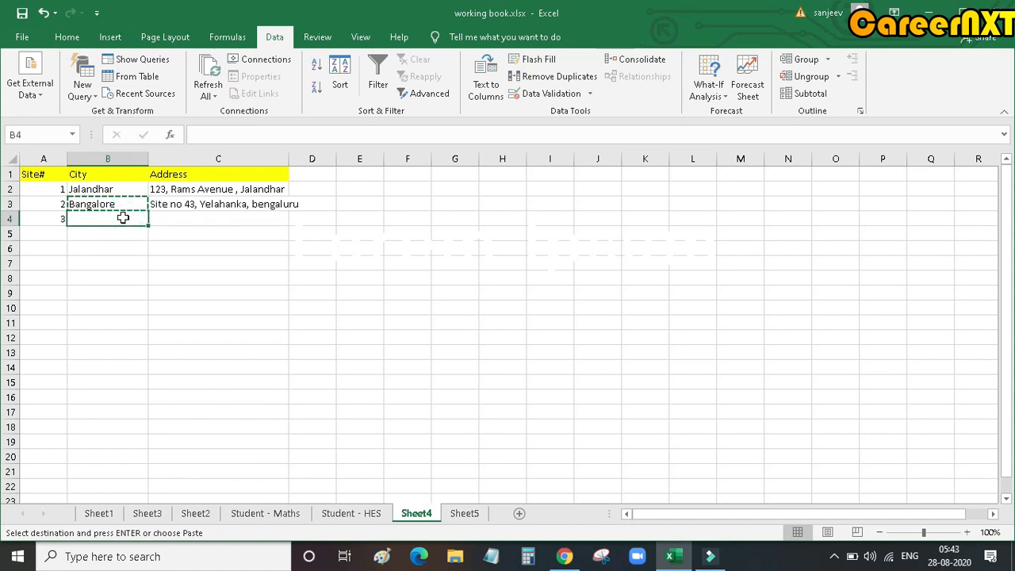
{"action": "key", "text": "ctrl+v"}
{"action": "key", "text": "Escape"}
{"action": "left_click", "coordinate": [203, 294]}
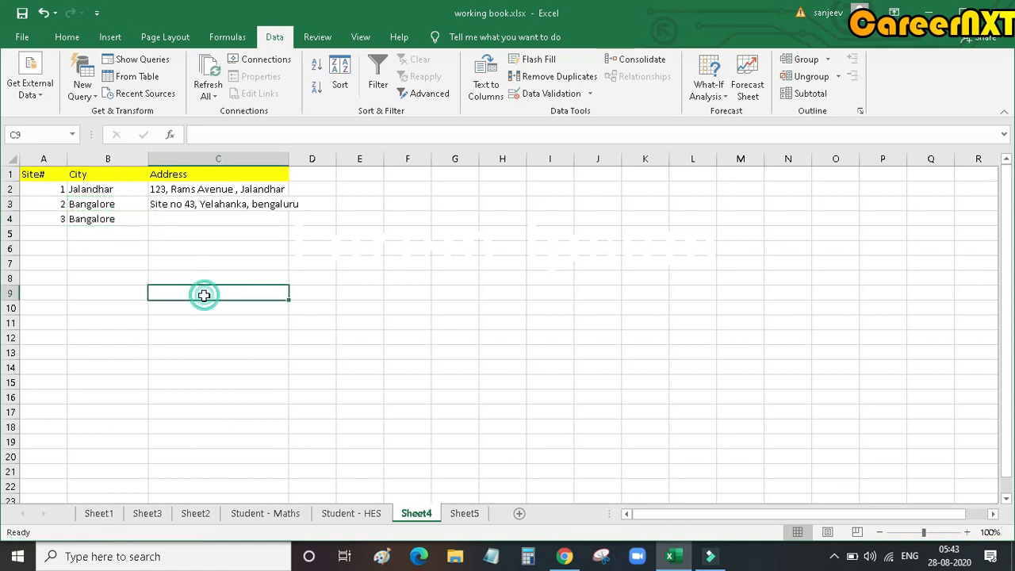
Step: Choose Surat from the drop-down list in B4
{"action": "left_click", "coordinate": [132, 220]}
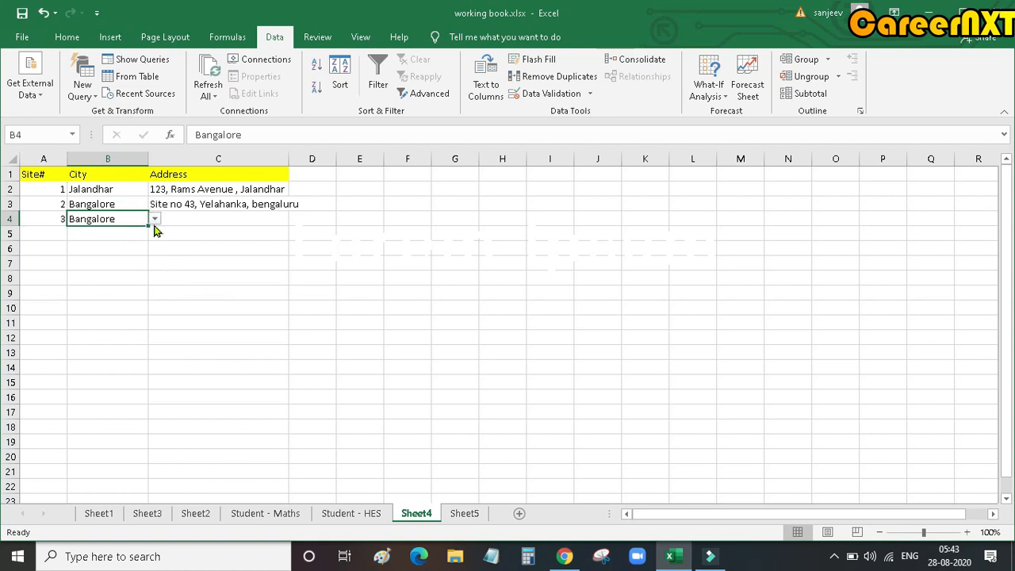
{"action": "left_click", "coordinate": [155, 221]}
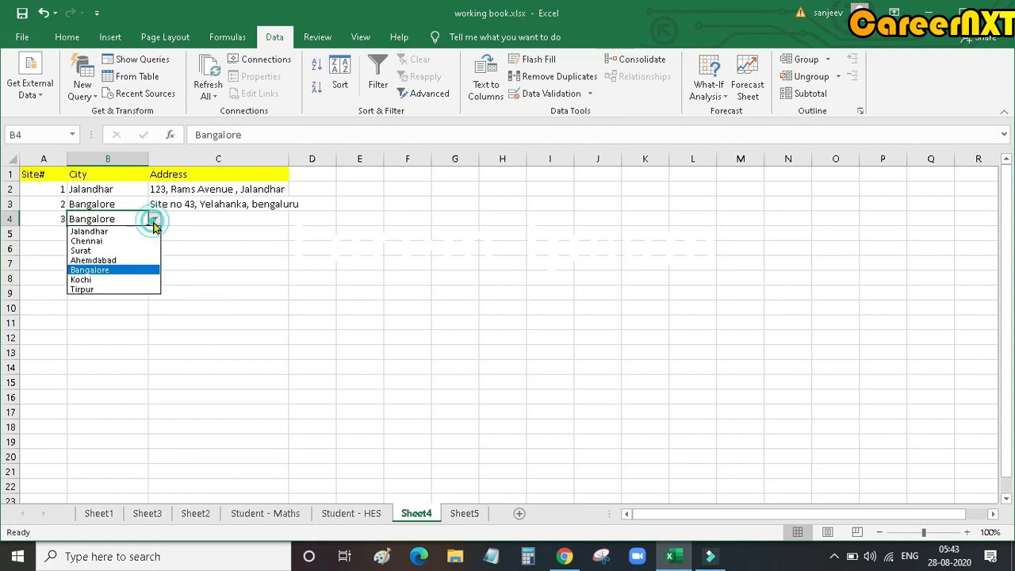
{"action": "left_click", "coordinate": [94, 251]}
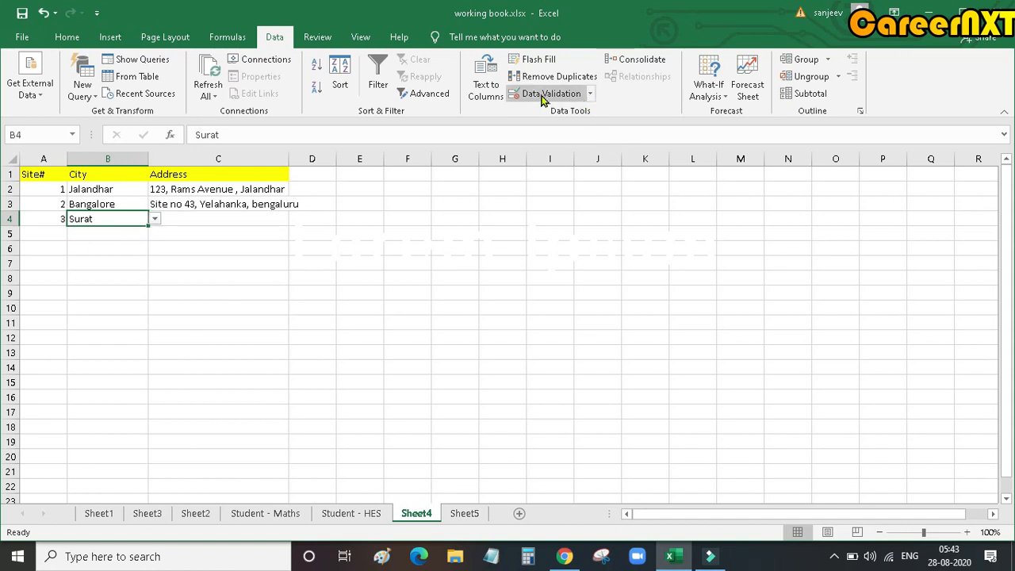
Step: Turn off the in-cell dropdown option in the data validation rule of B4
{"action": "left_click", "coordinate": [571, 94]}
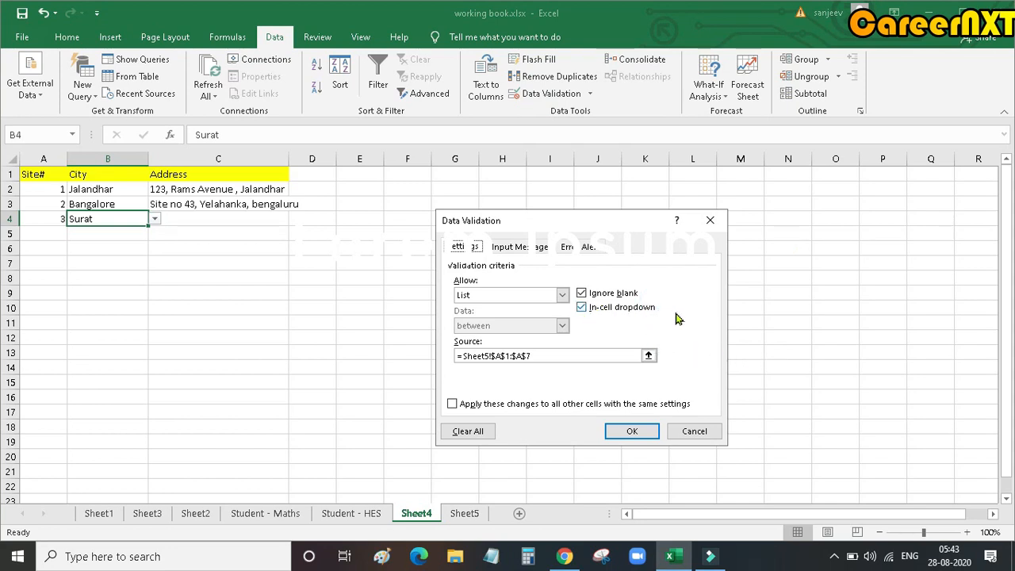
{"action": "left_click", "coordinate": [582, 307]}
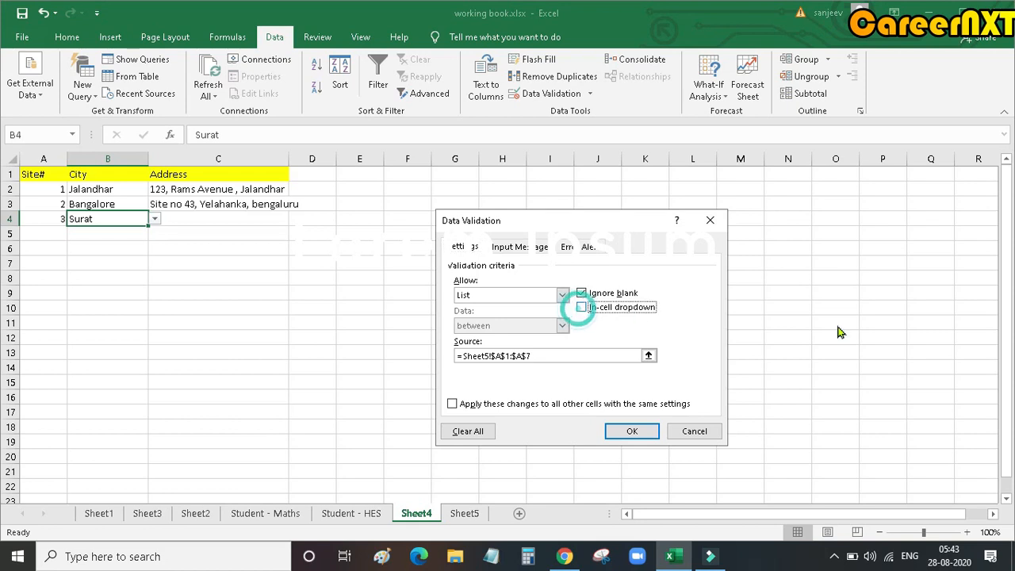
{"action": "left_click", "coordinate": [633, 433]}
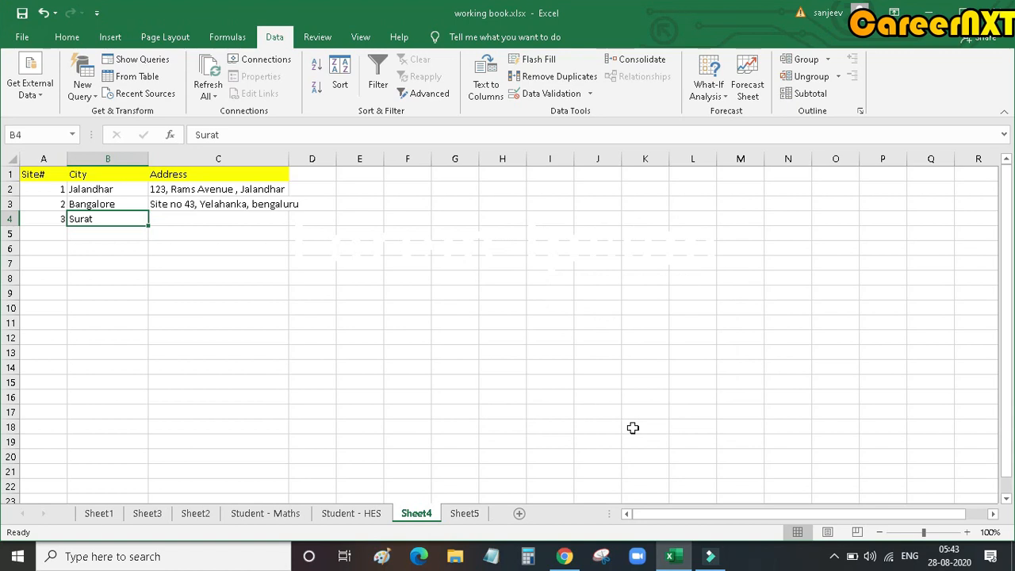
Step: Compare city cells B4 and B3 for the drop-down arrow
{"action": "left_click", "coordinate": [211, 347]}
{"action": "left_click", "coordinate": [136, 216]}
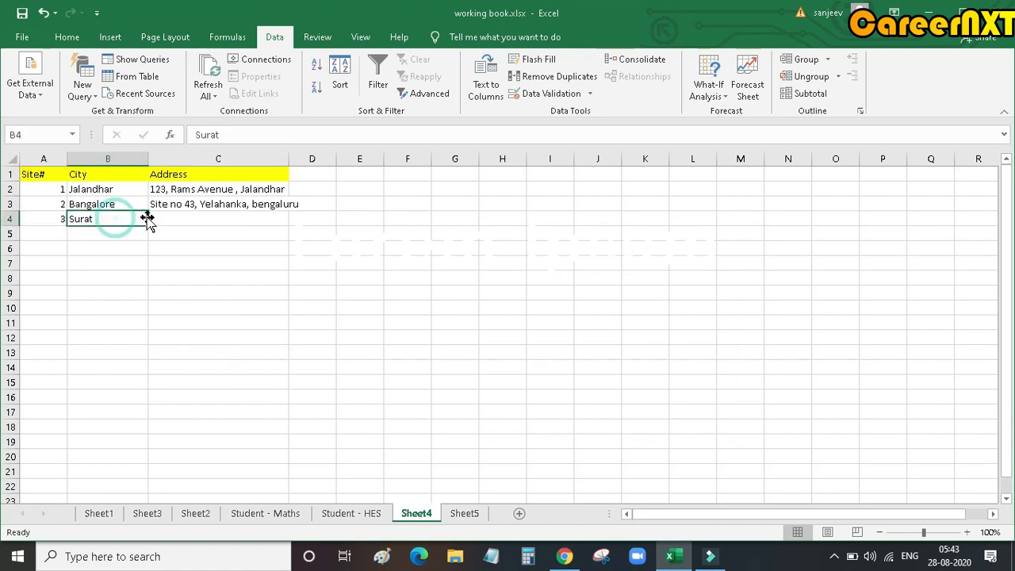
{"action": "left_click", "coordinate": [135, 204]}
{"action": "left_click", "coordinate": [155, 204]}
{"action": "left_click", "coordinate": [107, 203]}
{"action": "left_click", "coordinate": [135, 219]}
{"action": "left_click", "coordinate": [137, 217]}
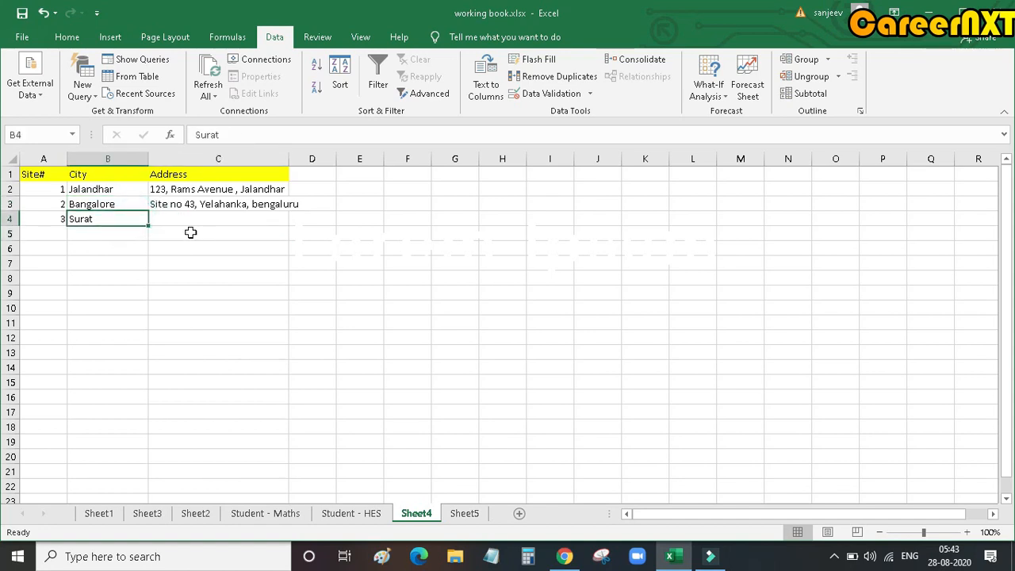
Step: Clear the city entry from B4
{"action": "left_click", "coordinate": [118, 218]}
{"action": "key", "text": "Delete"}
{"action": "left_click", "coordinate": [218, 264]}
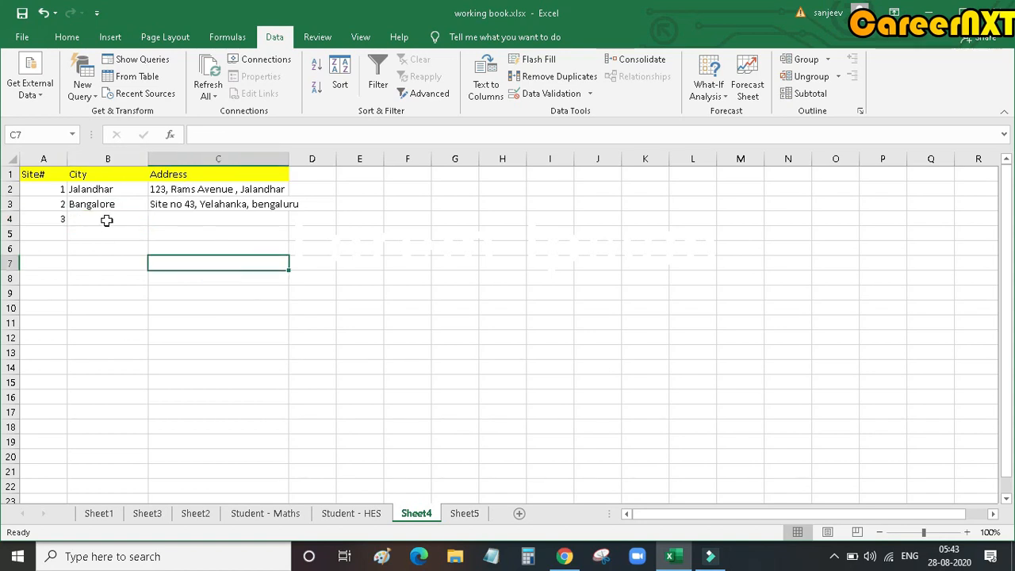
Step: Try to enter the unlisted city nagpur in B4, cancelling the entry at the validation alert
{"action": "left_click", "coordinate": [106, 219]}
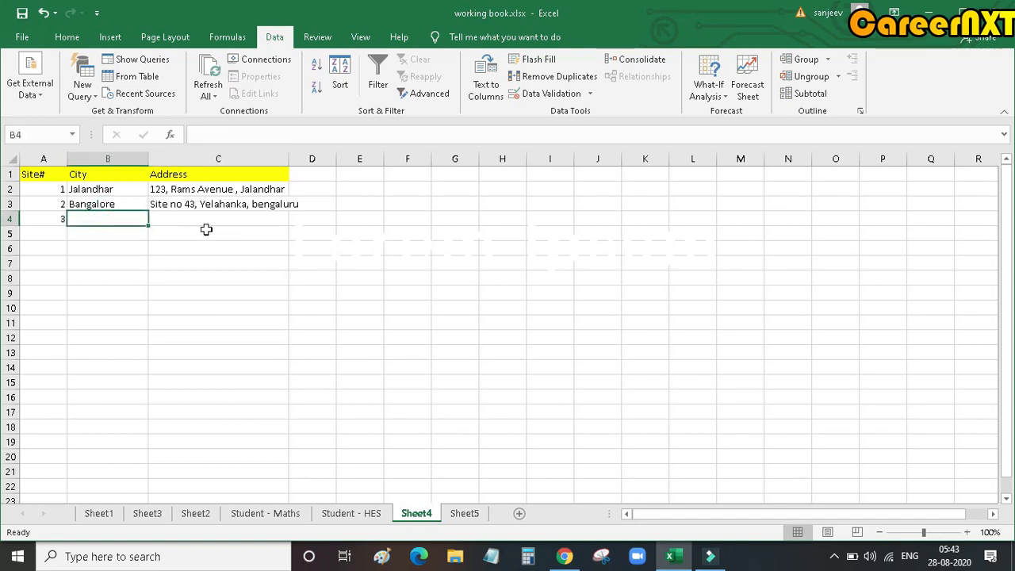
{"action": "type", "text": "na"}
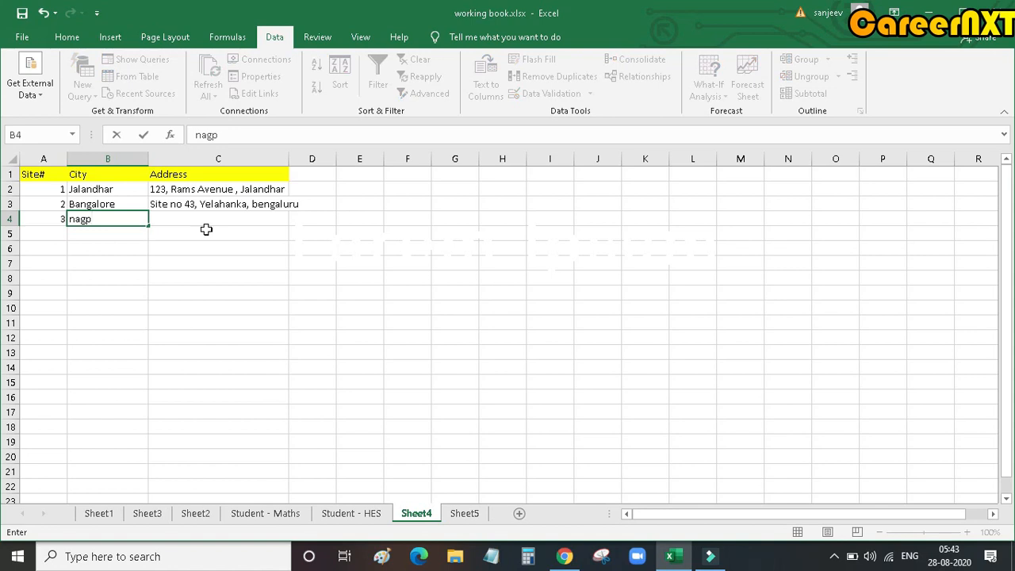
{"action": "type", "text": "gpur"}
{"action": "left_click", "coordinate": [467, 514]}
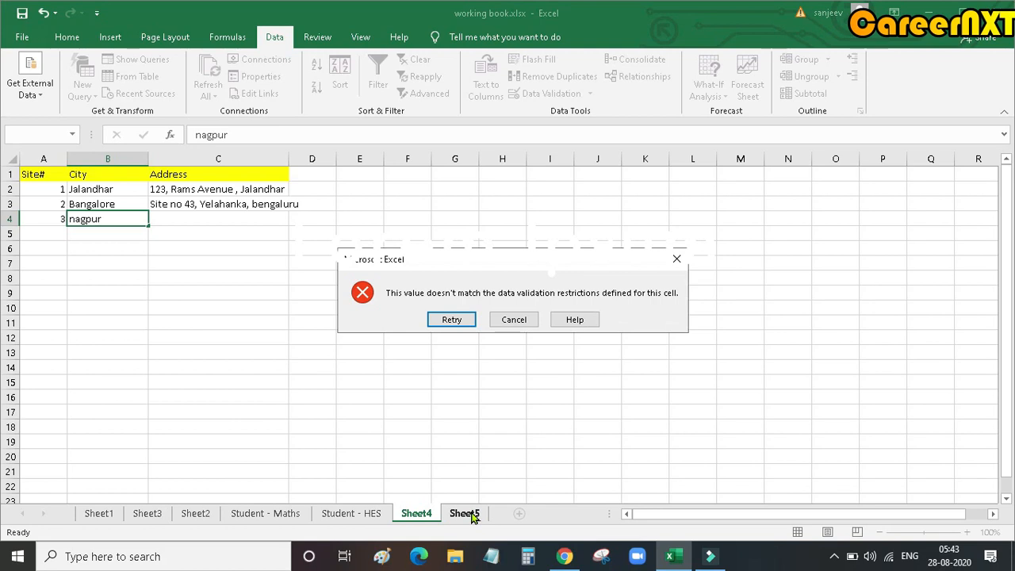
{"action": "left_click", "coordinate": [514, 320]}
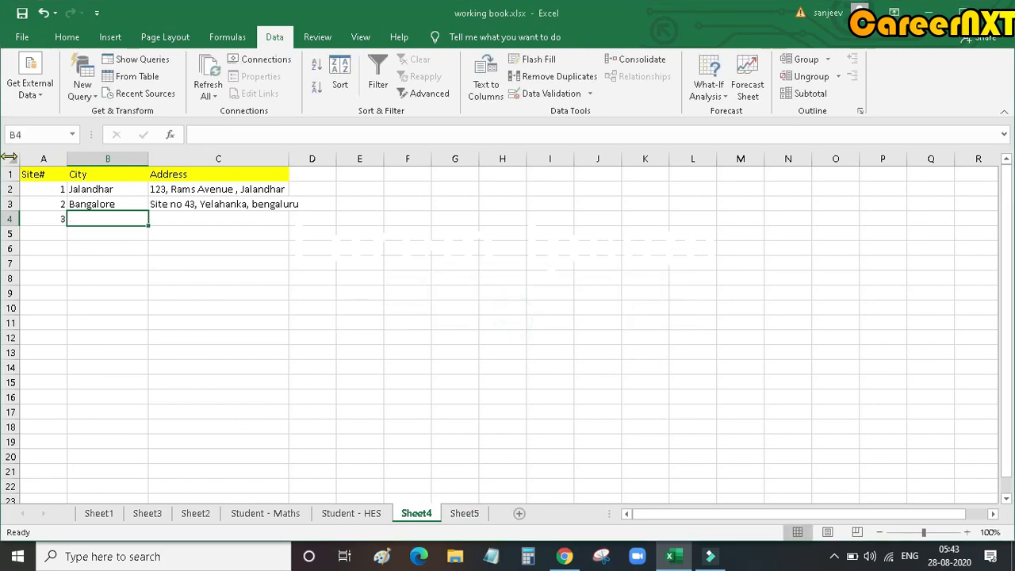
Step: Review the allowed cities in Sheet5 A1:A7 and return to B4 on Sheet4
{"action": "left_click", "coordinate": [464, 513]}
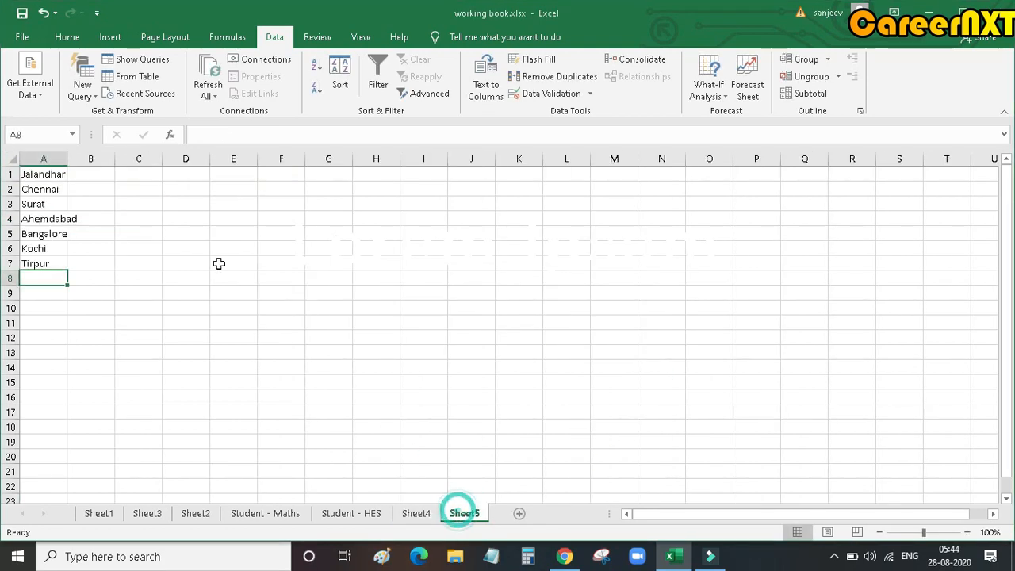
{"action": "left_click_drag", "start_coordinate": [34, 181], "coordinate": [34, 262]}
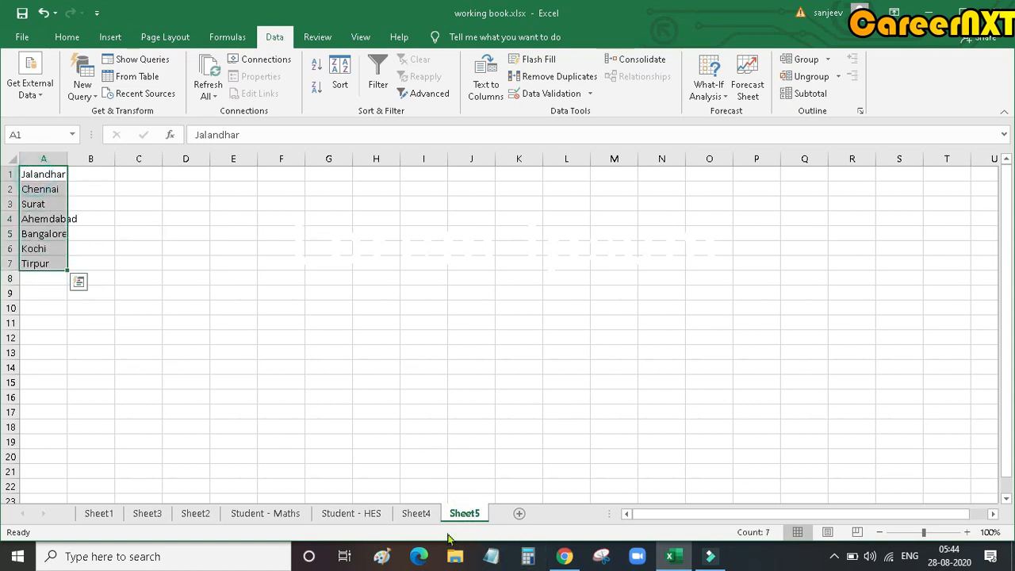
{"action": "left_click", "coordinate": [426, 514]}
{"action": "left_click", "coordinate": [118, 219]}
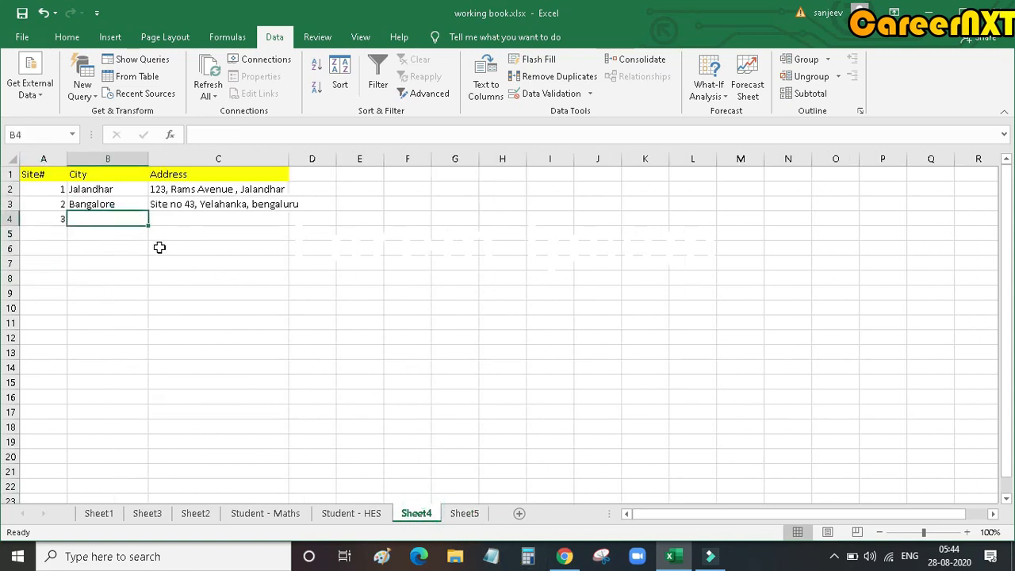
Step: Compare B3 with B4 and open and close the city drop-down list in B3
{"action": "left_click", "coordinate": [111, 204]}
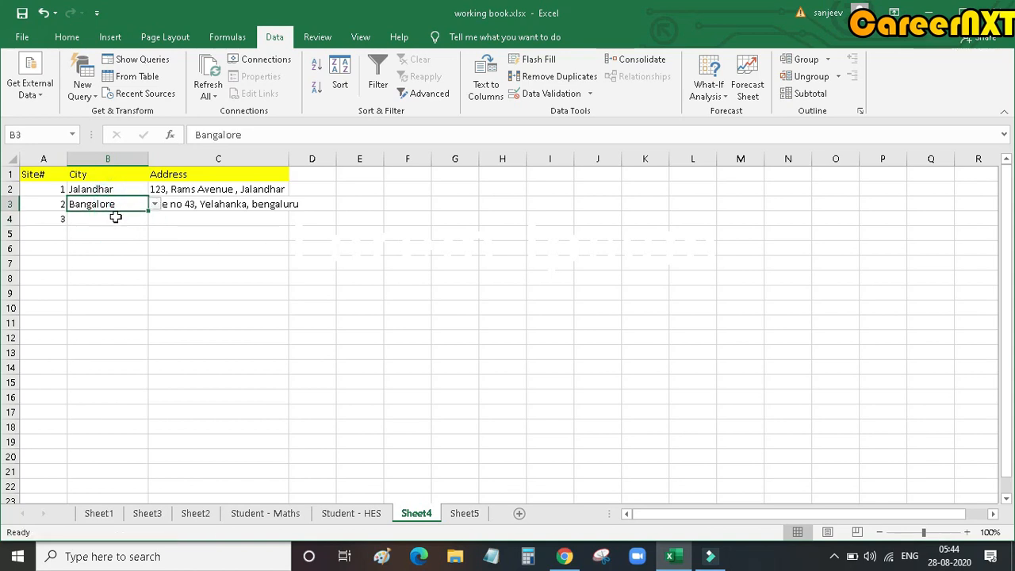
{"action": "left_click", "coordinate": [118, 223]}
{"action": "left_click", "coordinate": [119, 204]}
{"action": "left_click", "coordinate": [155, 205]}
{"action": "left_click", "coordinate": [156, 205]}
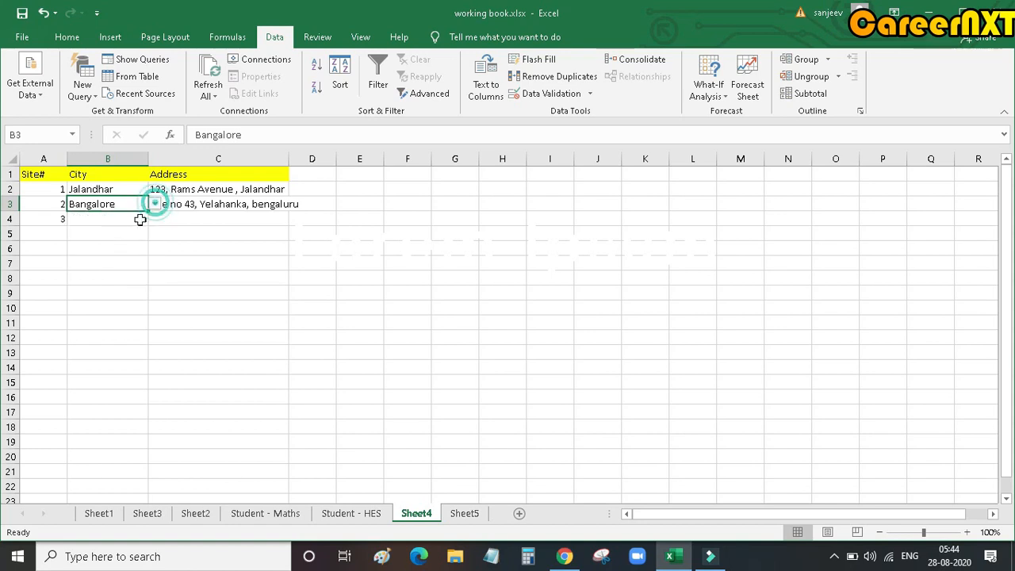
Step: Turn on the in-cell dropdown option for B4 and view its drop-down list
{"action": "left_click", "coordinate": [101, 218]}
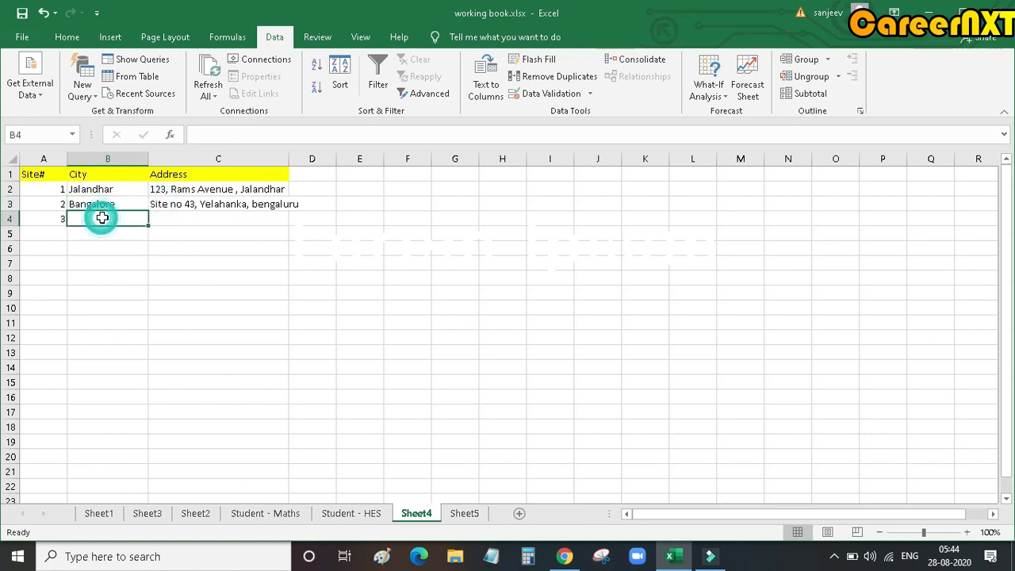
{"action": "left_click", "coordinate": [553, 93]}
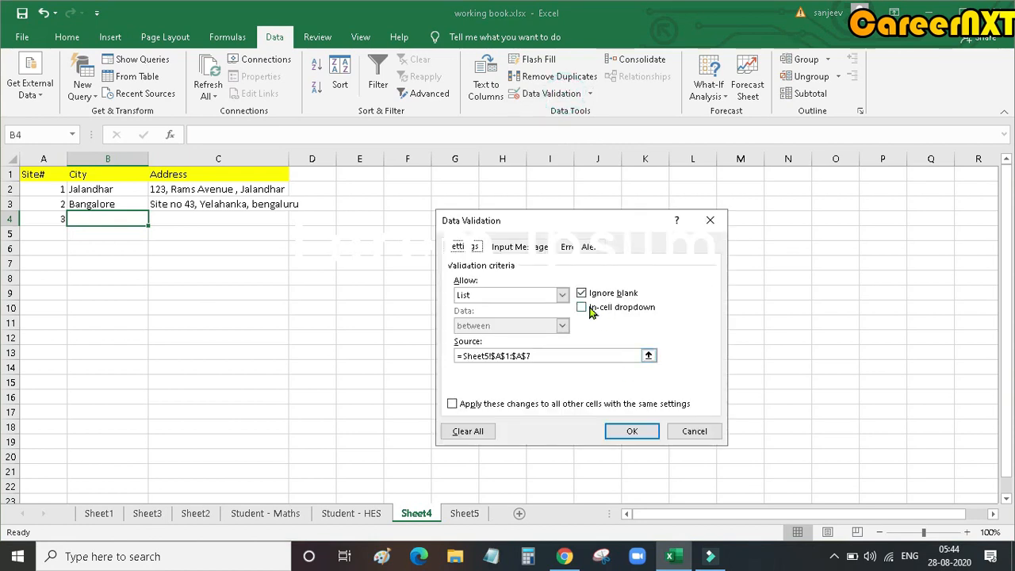
{"action": "left_click", "coordinate": [591, 309]}
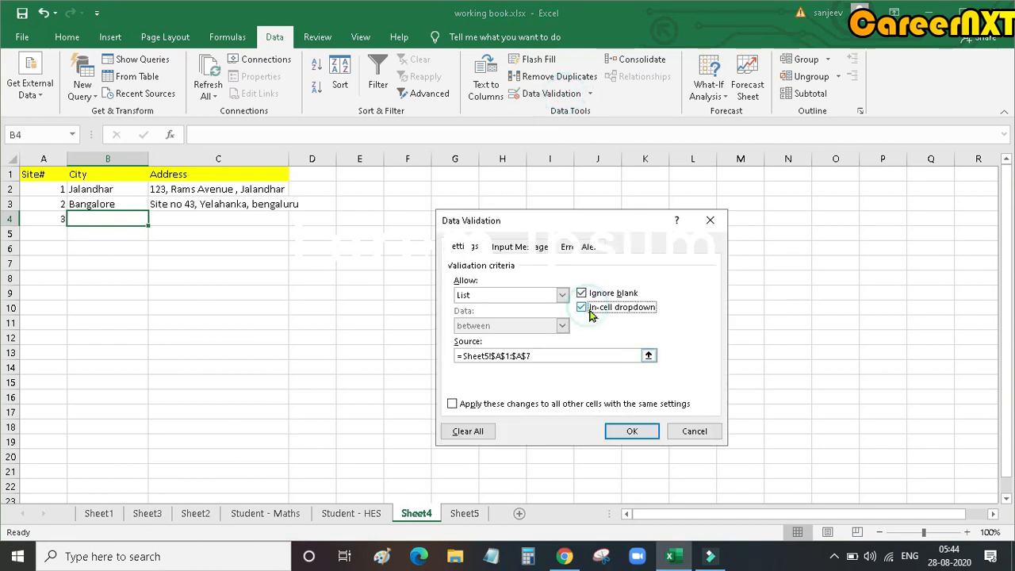
{"action": "left_click", "coordinate": [633, 431]}
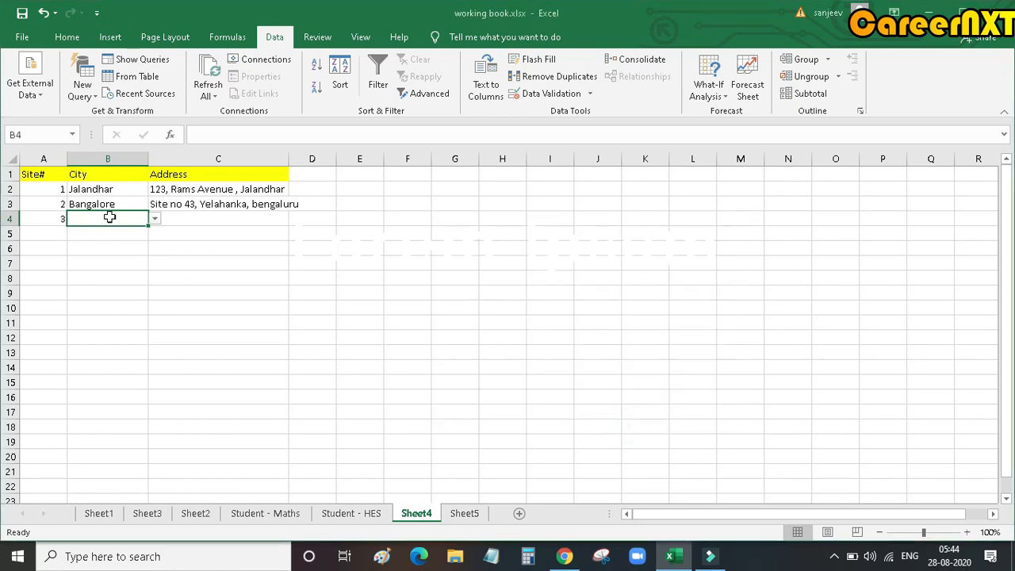
{"action": "left_click", "coordinate": [156, 219]}
{"action": "left_click", "coordinate": [156, 219]}
Step: Turn off the in-cell dropdown for B4 again and reselect the cell to check for the arrow
{"action": "left_click", "coordinate": [554, 92]}
{"action": "left_click", "coordinate": [583, 307]}
{"action": "left_click", "coordinate": [632, 431]}
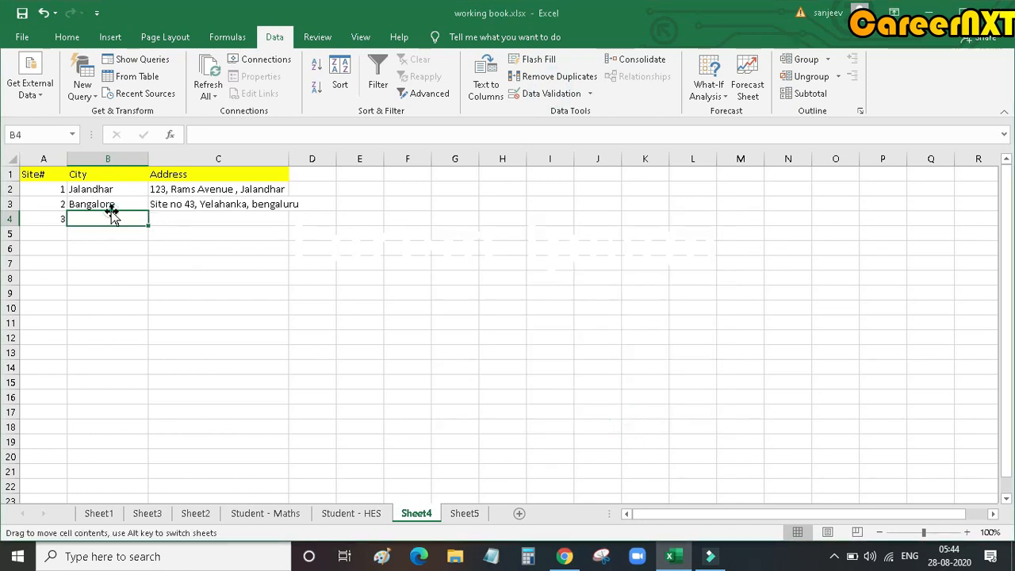
{"action": "left_click", "coordinate": [113, 248]}
{"action": "left_click", "coordinate": [112, 217]}
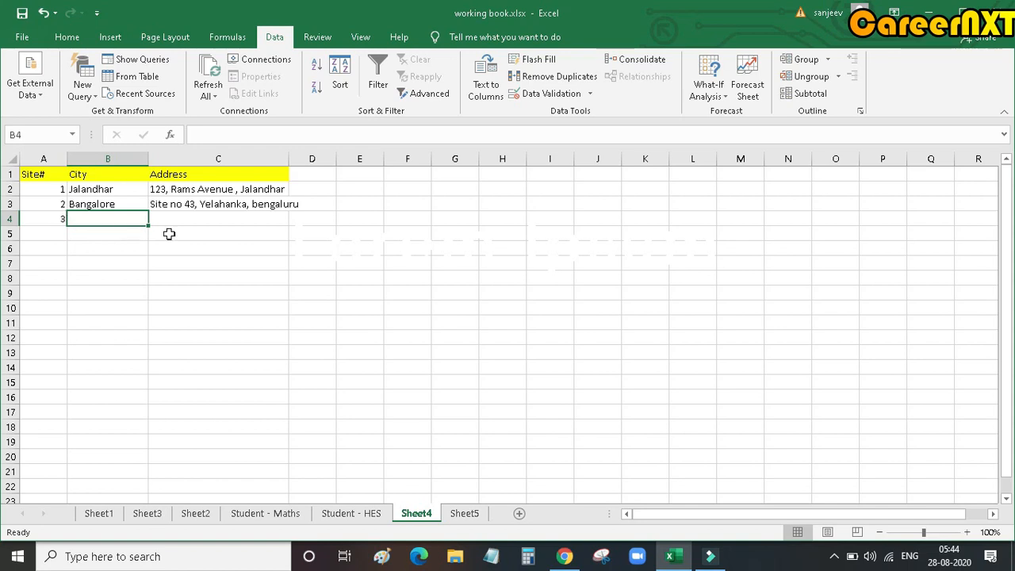
Step: Point out sample ranges on Sheet5 where further source lists could be kept, and return to the row 3 city and address cells on Sheet4
{"action": "left_click", "coordinate": [127, 192]}
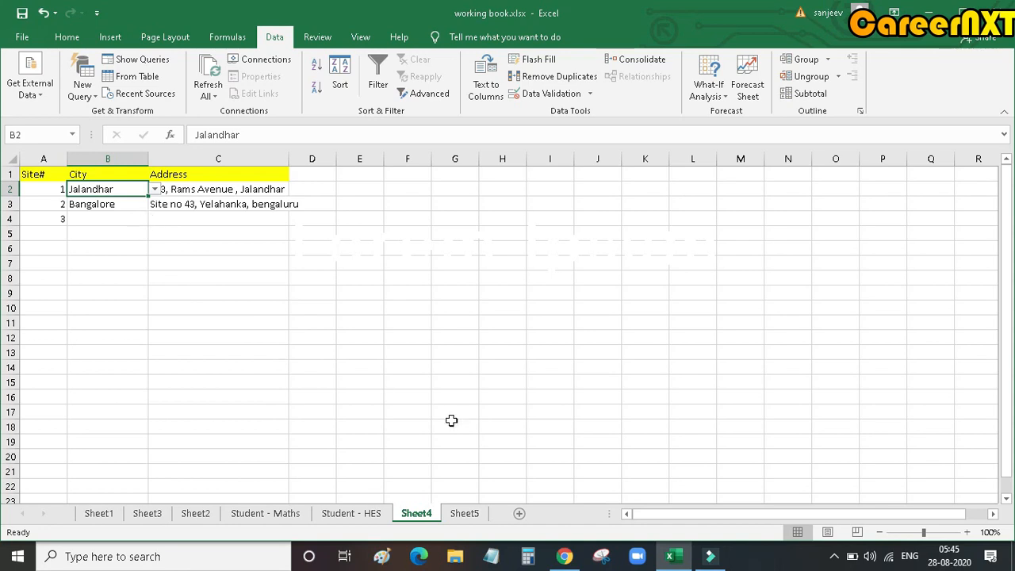
{"action": "left_click", "coordinate": [457, 514]}
{"action": "left_click_drag", "start_coordinate": [181, 174], "coordinate": [187, 312]}
{"action": "left_click_drag", "start_coordinate": [417, 174], "coordinate": [437, 336]}
{"action": "left_click_drag", "start_coordinate": [137, 175], "coordinate": [138, 284]}
{"action": "left_click_drag", "start_coordinate": [242, 174], "coordinate": [238, 326]}
{"action": "left_click_drag", "start_coordinate": [387, 189], "coordinate": [424, 323]}
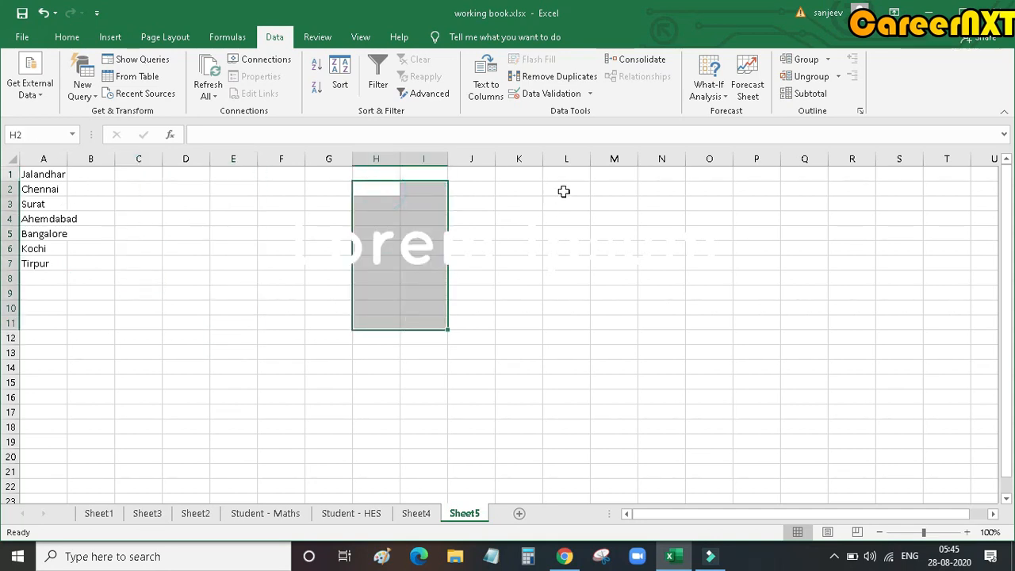
{"action": "left_click_drag", "start_coordinate": [564, 188], "coordinate": [567, 283]}
{"action": "left_click", "coordinate": [416, 515]}
{"action": "left_click", "coordinate": [106, 205]}
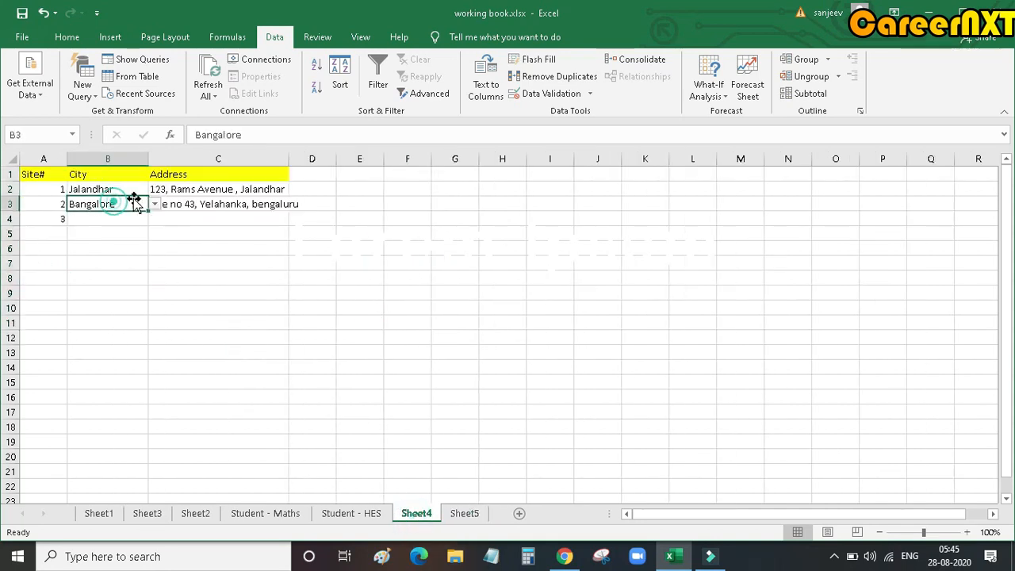
{"action": "left_click", "coordinate": [164, 204]}
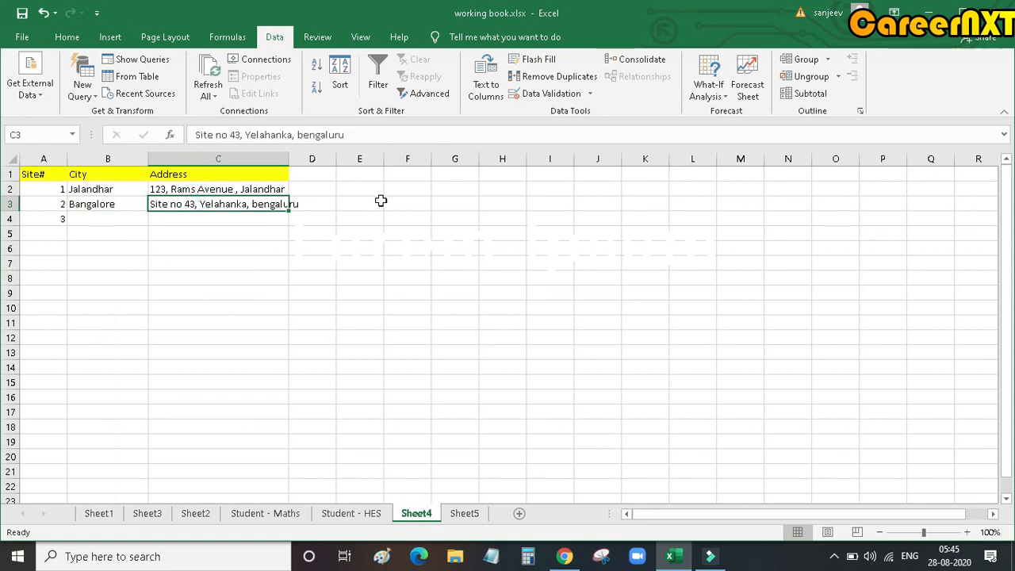